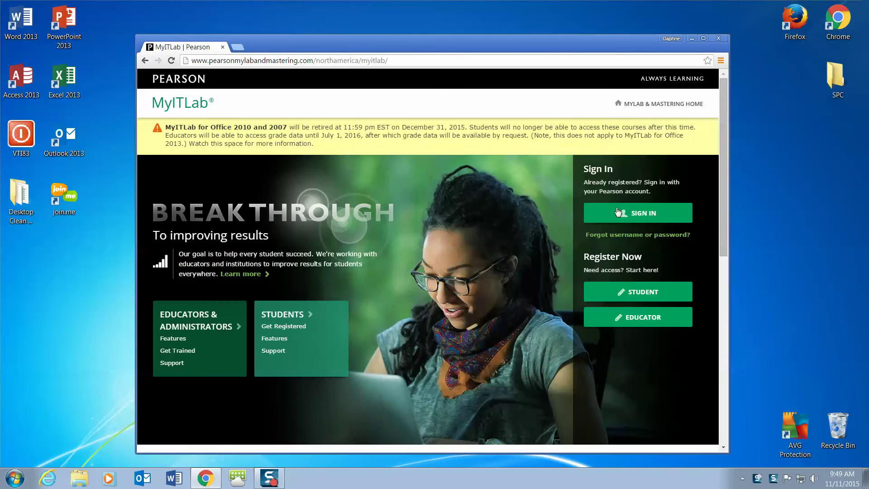
# Sign in to the Pearson account with the account username and password.
pyautogui.click(306, 218)
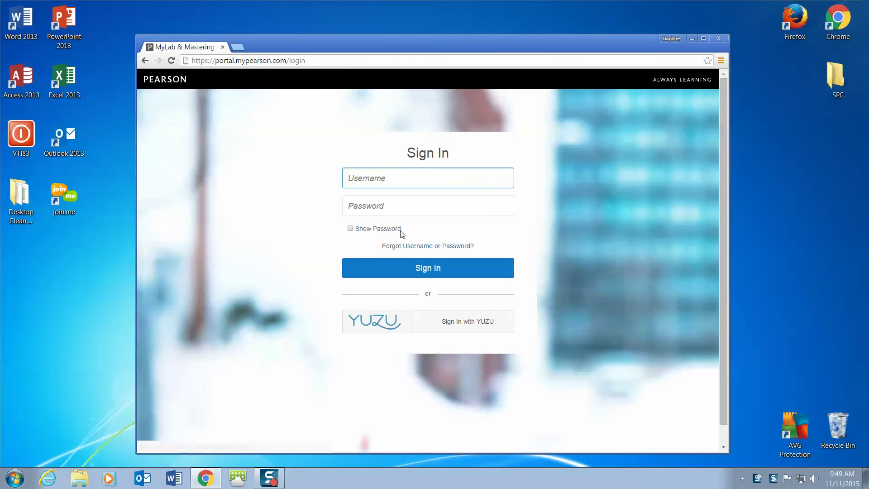
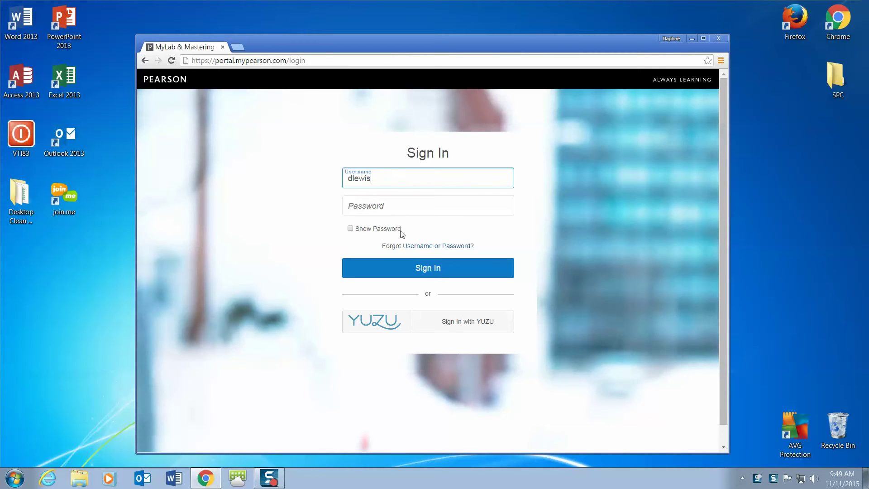
pyautogui.press('Tab')
pyautogui.write('•••')
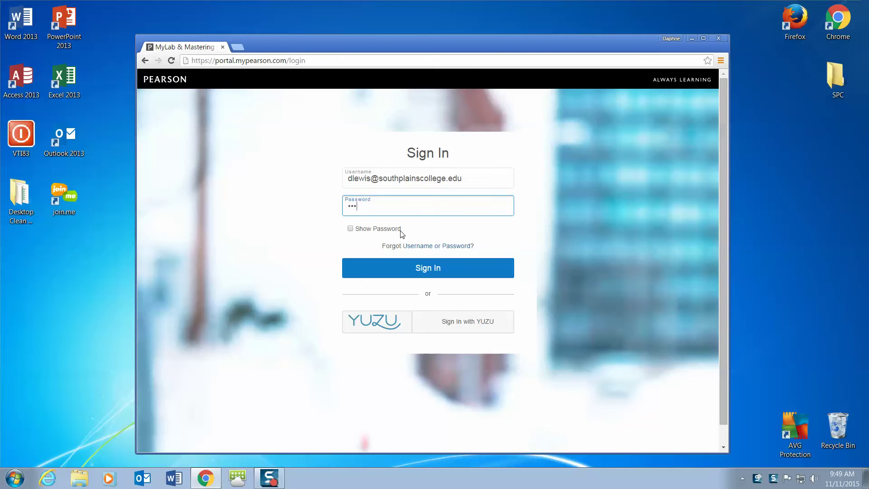
pyautogui.press('Return')
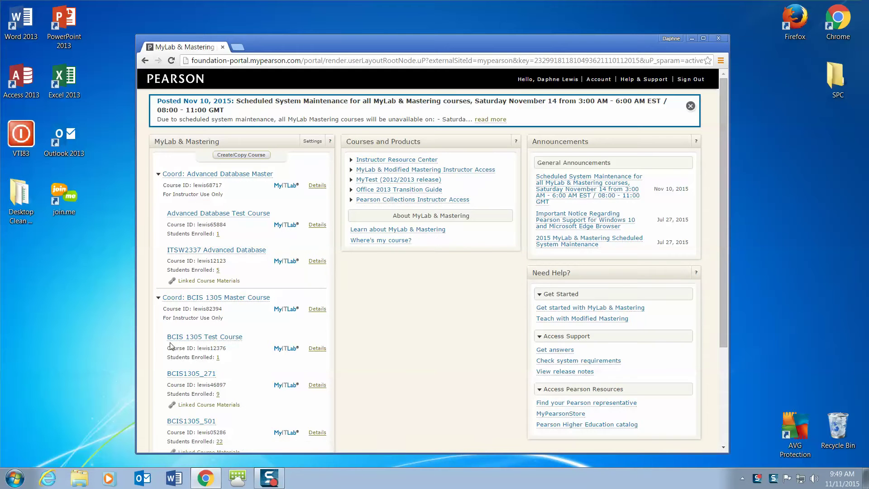
# Open the Chapter 2 Grader Project from Course Materials > Access 2013 > Homework > Chapter 2.
pyautogui.click(195, 377)
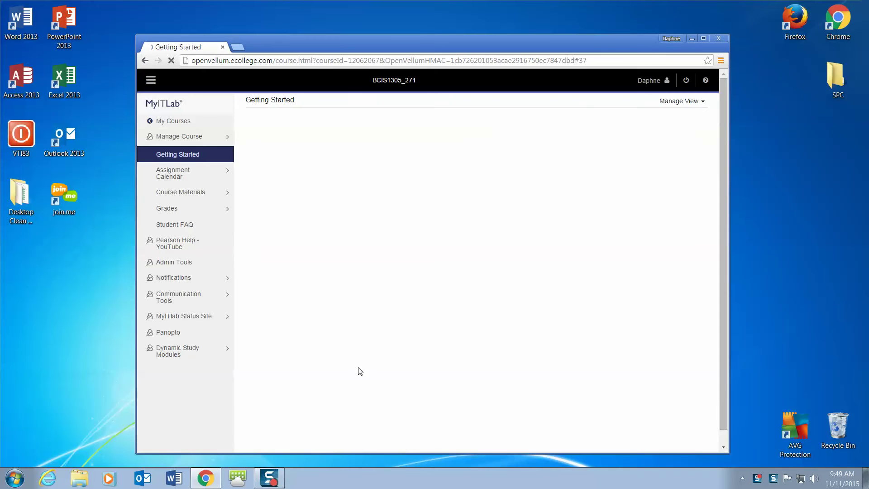
pyautogui.click(188, 197)
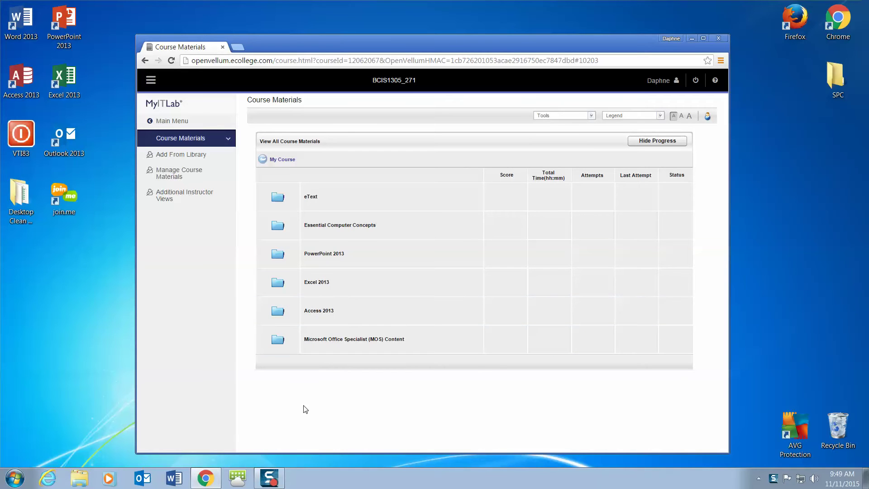
pyautogui.click(313, 311)
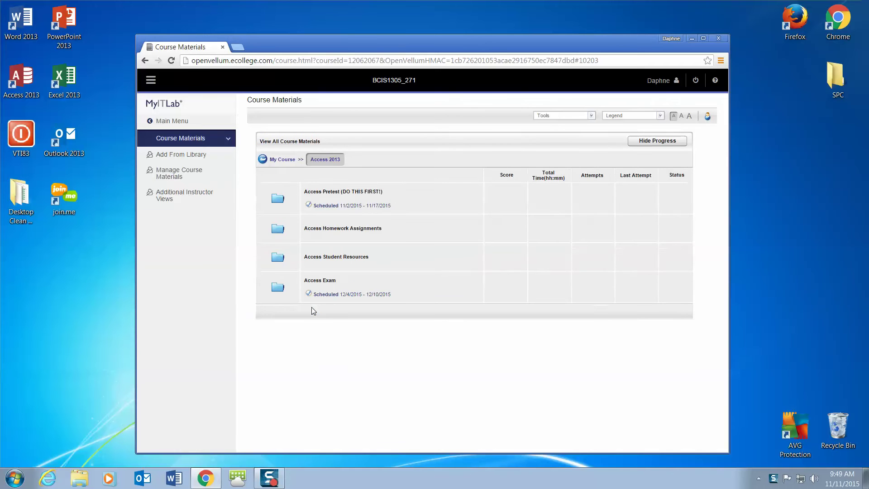
pyautogui.click(330, 231)
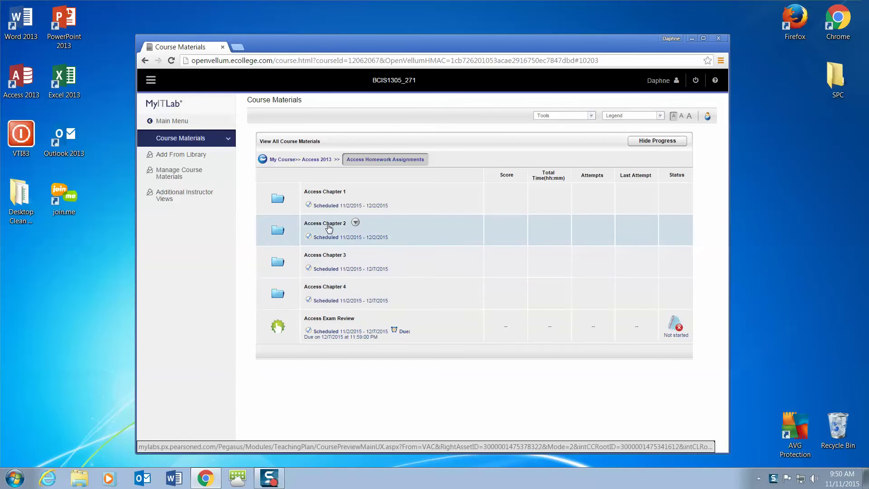
pyautogui.click(329, 227)
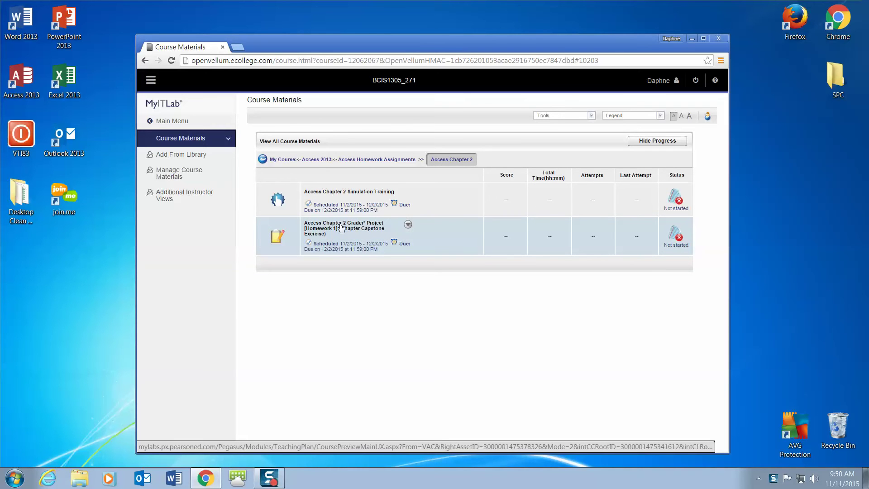
pyautogui.click(340, 228)
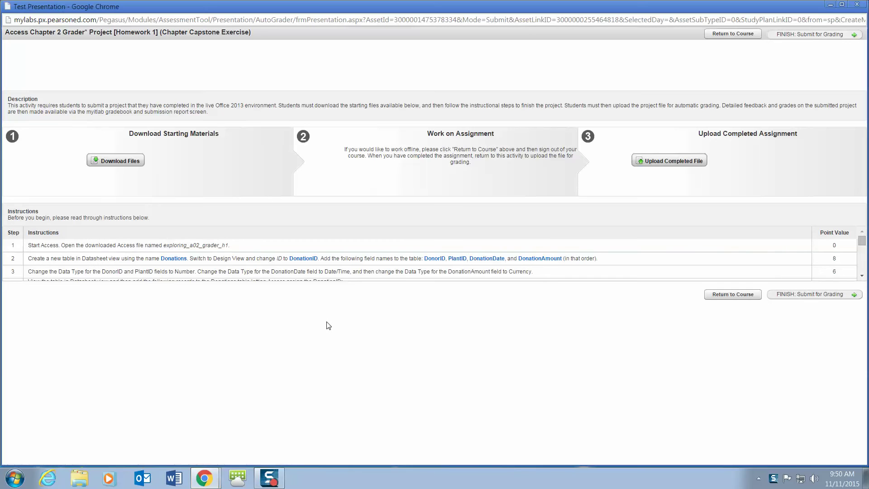
# Show the project's starting files for download and minimize both browser windows.
pyautogui.click(124, 165)
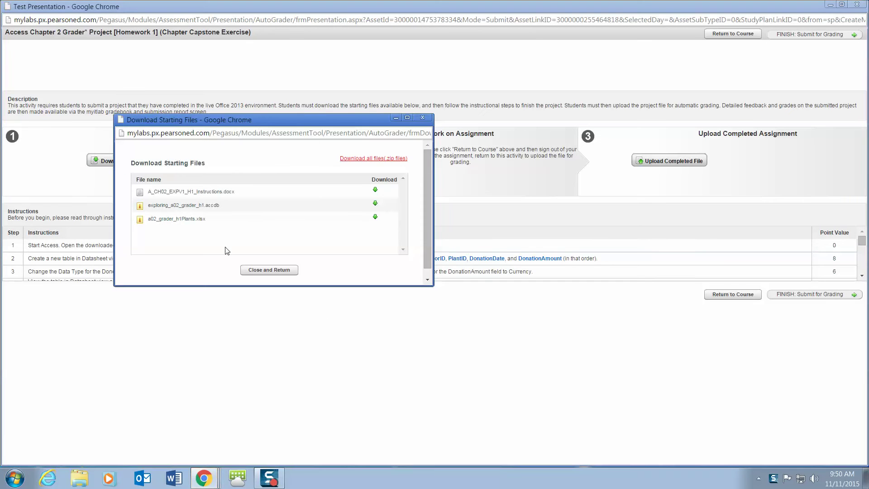
pyautogui.click(831, 4)
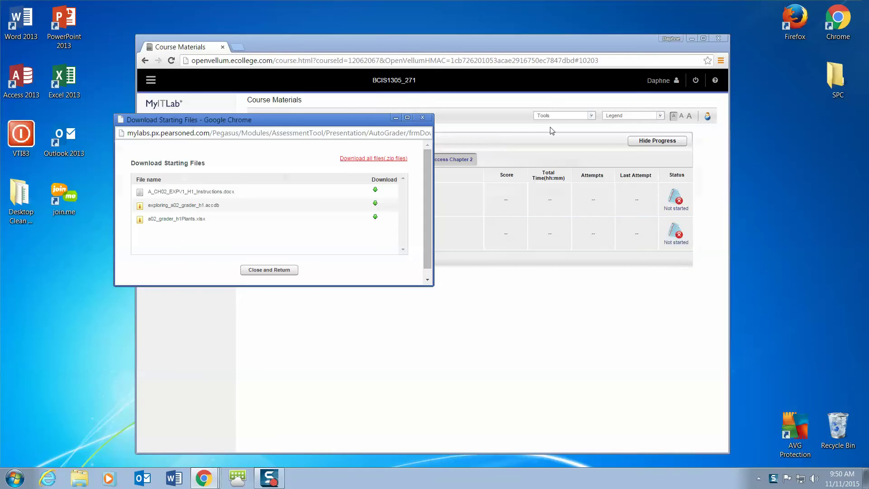
pyautogui.click(691, 39)
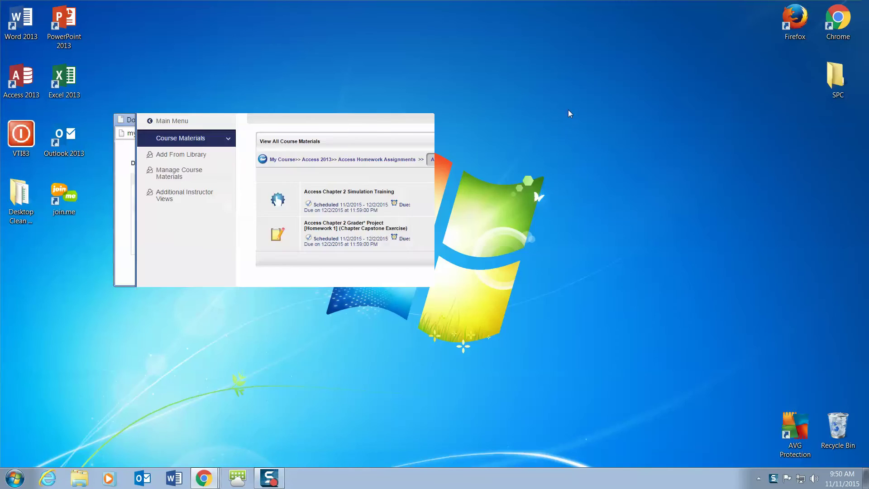
# Create a new desktop folder named Access 2.
pyautogui.rightClick(547, 90)
pyautogui.moveTo(578, 196)
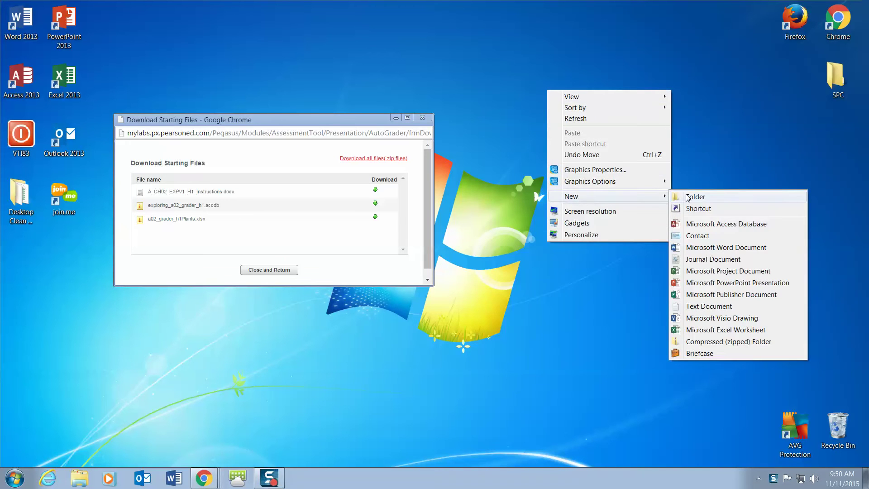
pyautogui.click(687, 197)
pyautogui.write('A')
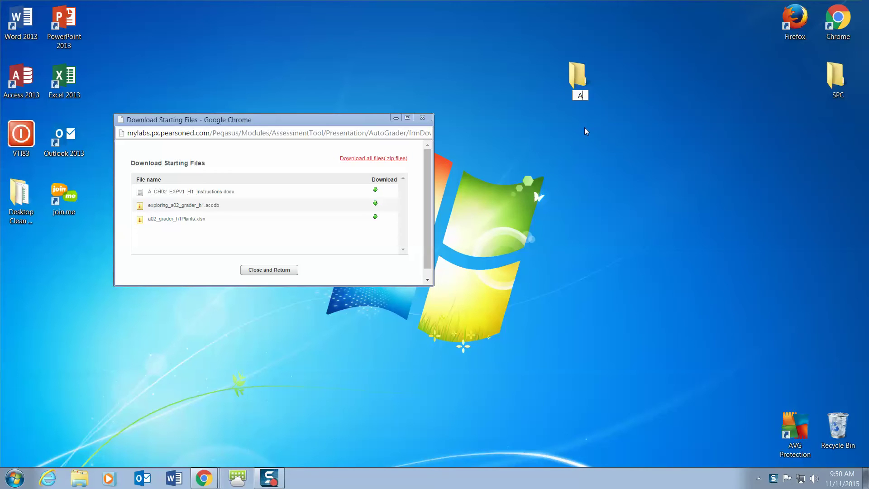
pyautogui.write('ccess 2')
pyautogui.press('Return')
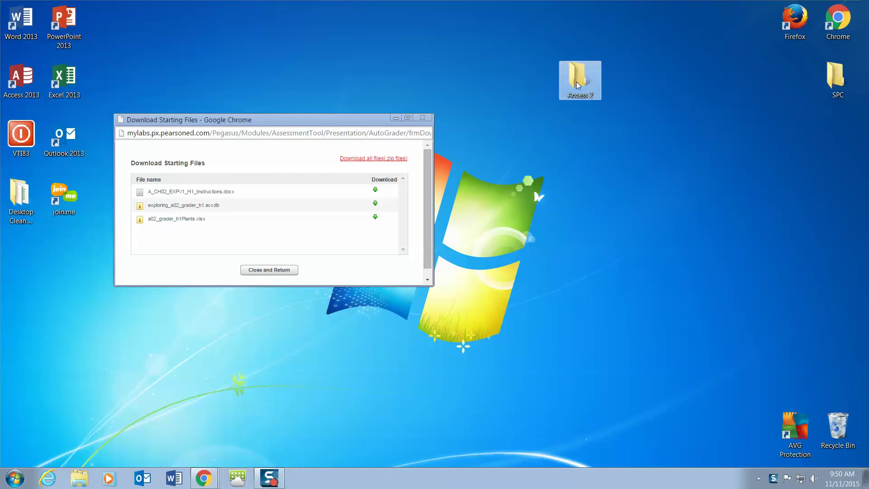
# Give the Access 2 folder a custom icon and place it beside the SPC folder.
pyautogui.rightClick(578, 82)
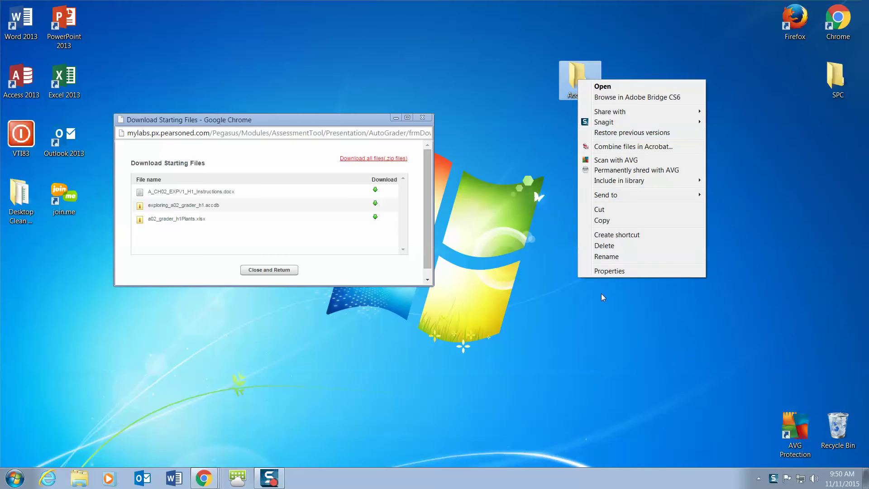
pyautogui.click(597, 272)
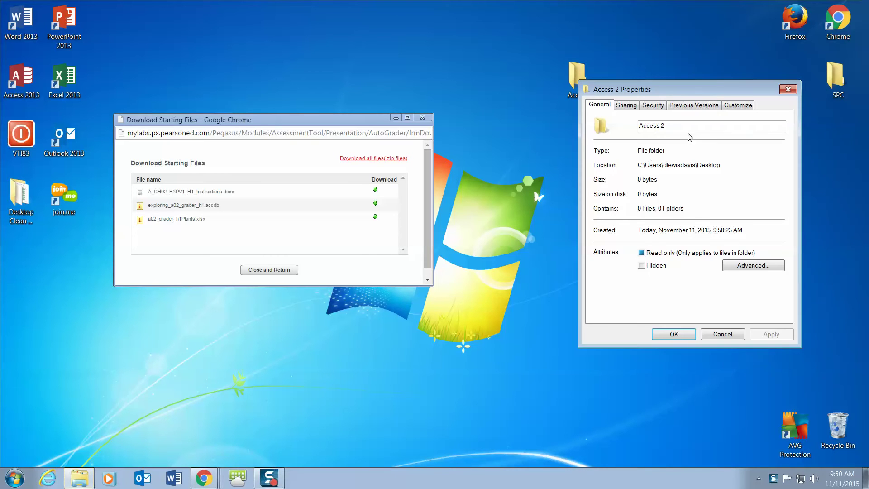
pyautogui.moveTo(701, 96); pyautogui.dragTo(614, 143)
pyautogui.click(651, 153)
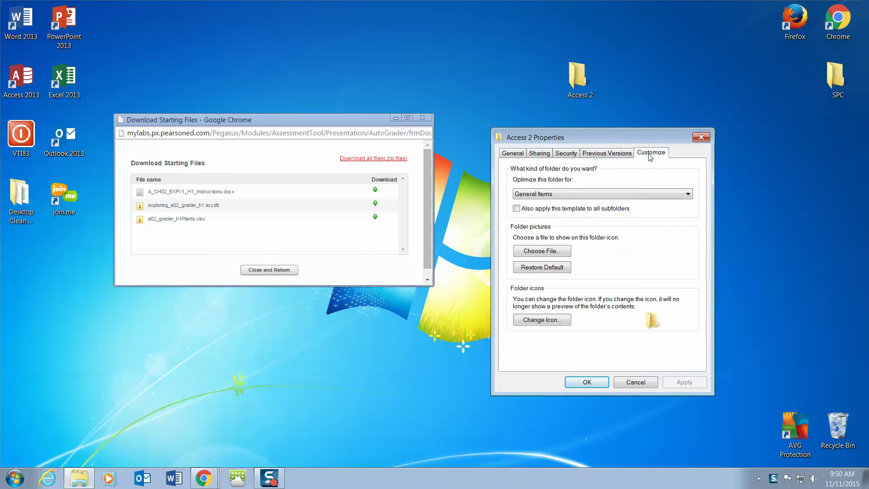
pyautogui.click(550, 322)
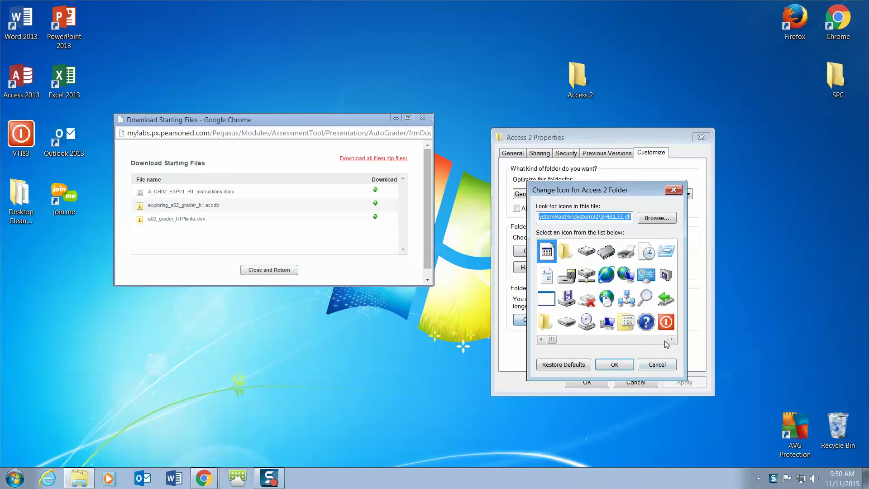
pyautogui.click(671, 339)
pyautogui.click(672, 340)
pyautogui.click(671, 340)
pyautogui.click(671, 339)
pyautogui.click(671, 339)
pyautogui.click(672, 340)
pyautogui.click(672, 340)
pyautogui.click(671, 340)
pyautogui.click(672, 340)
pyautogui.click(624, 256)
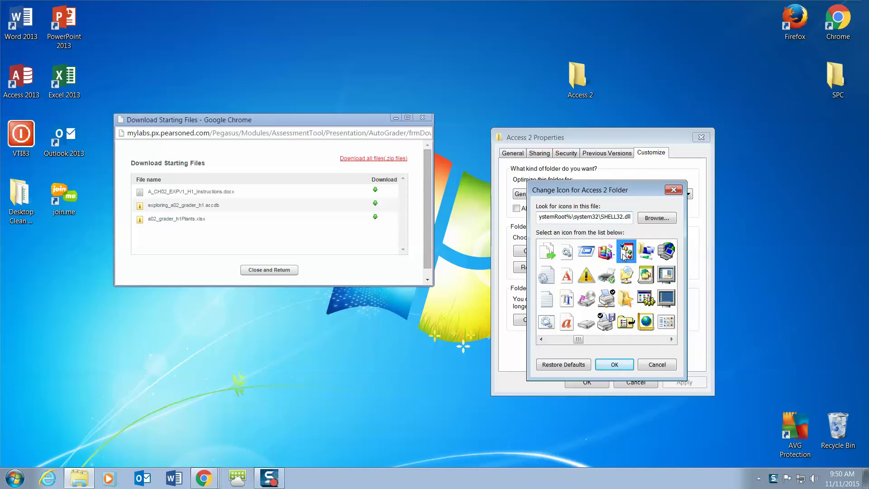
pyautogui.click(623, 370)
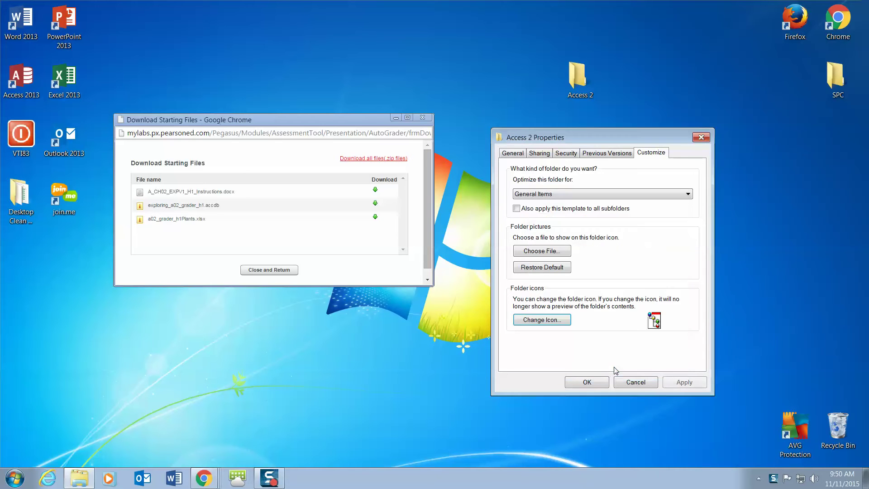
pyautogui.click(587, 383)
pyautogui.moveTo(580, 77); pyautogui.dragTo(792, 80)
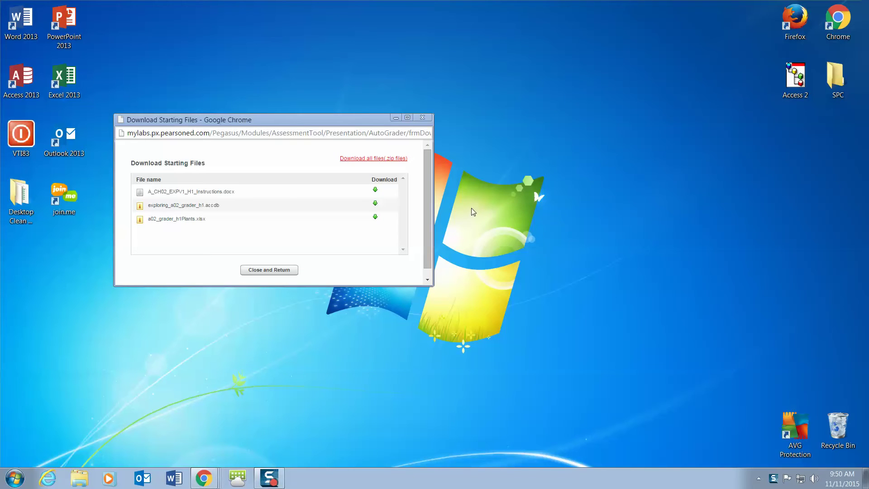
# Download the starting files as a zip and open it in a wider window.
pyautogui.click(381, 159)
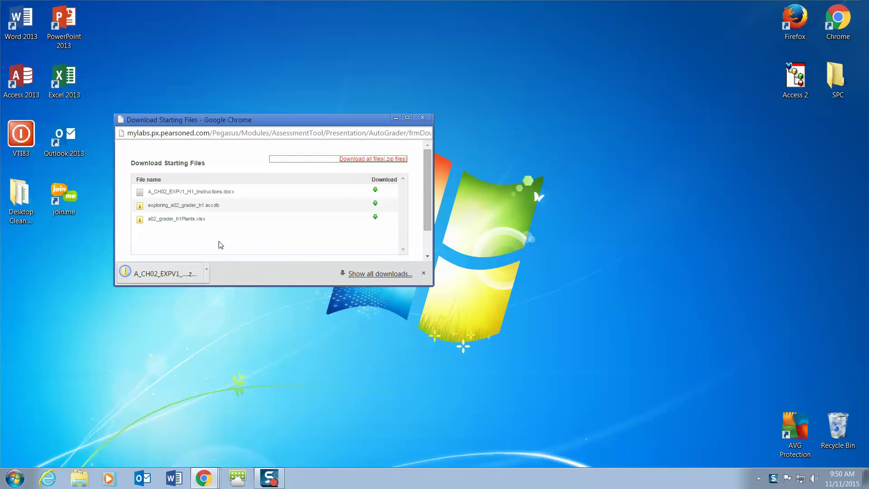
pyautogui.click(180, 274)
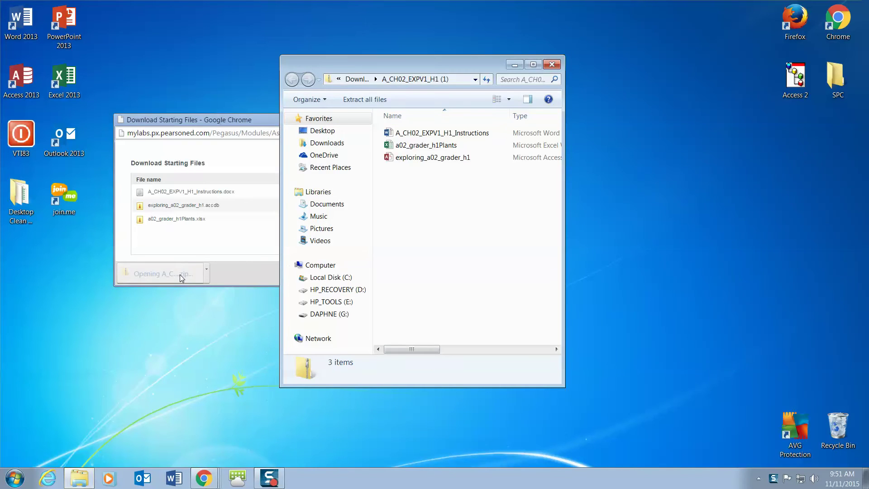
pyautogui.moveTo(563, 388); pyautogui.dragTo(702, 402)
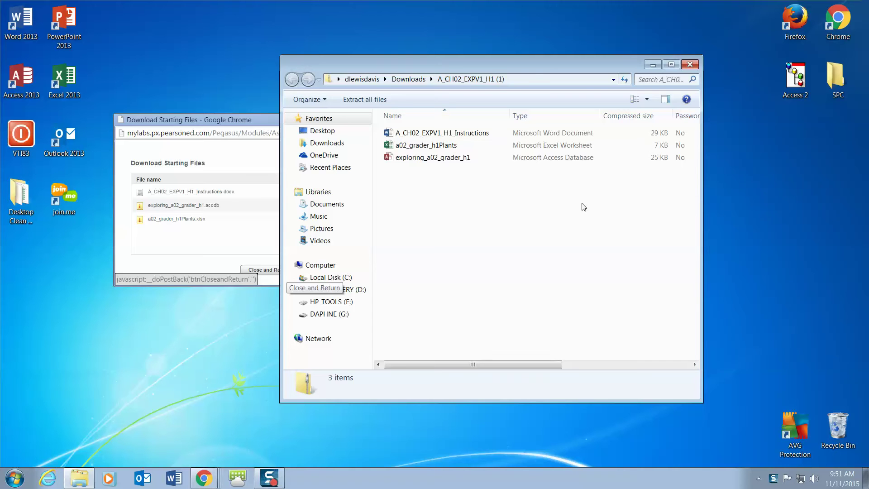
# Copy the three starting files from the zip into the Access 2 folder.
pyautogui.click(448, 149)
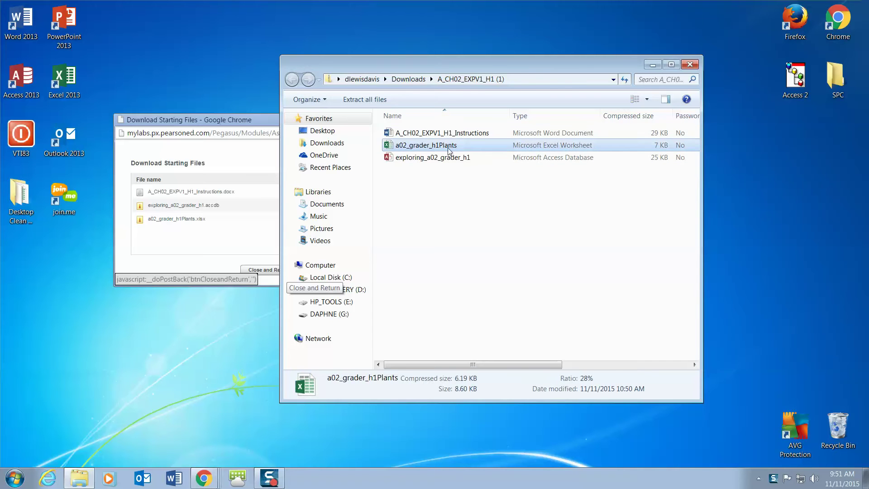
pyautogui.keyDown('shift'); pyautogui.click(448, 132); pyautogui.keyUp('shift')
pyautogui.keyDown('shift'); pyautogui.click(443, 160); pyautogui.keyUp('shift')
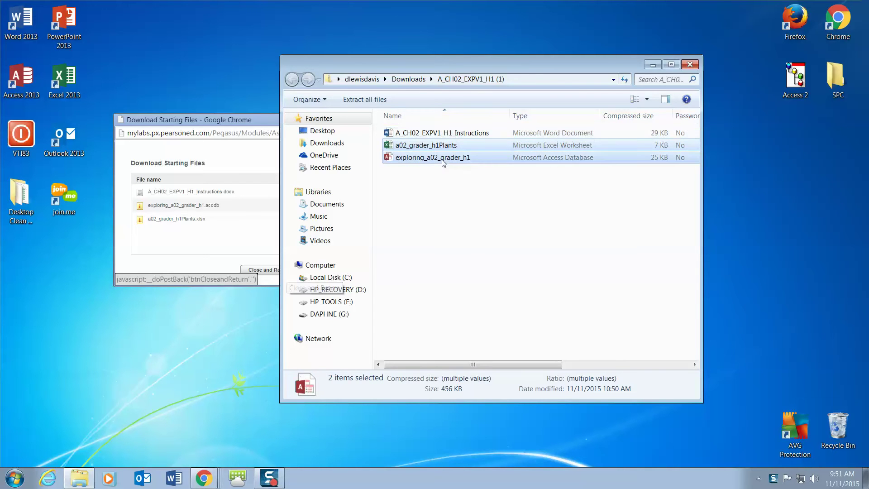
pyautogui.click(455, 135)
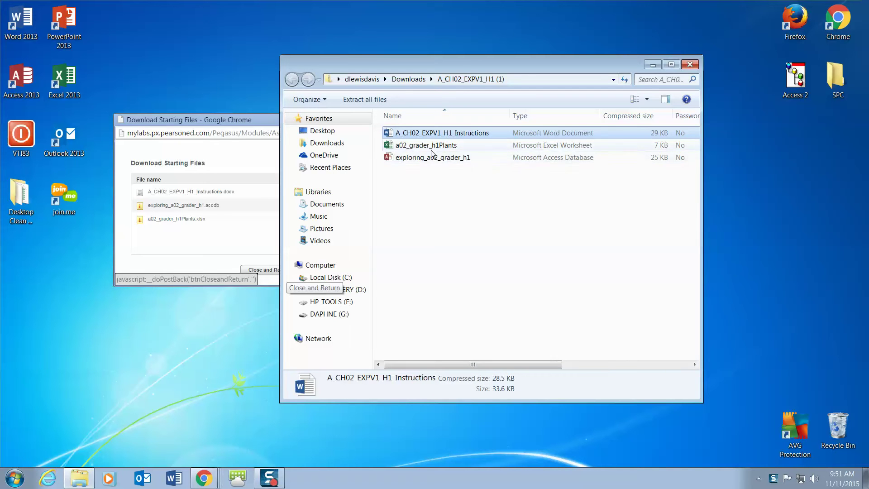
pyautogui.keyDown('shift'); pyautogui.click(434, 150); pyautogui.keyUp('shift')
pyautogui.keyDown('shift'); pyautogui.click(442, 159); pyautogui.keyUp('shift')
pyautogui.moveTo(440, 156); pyautogui.dragTo(801, 90)
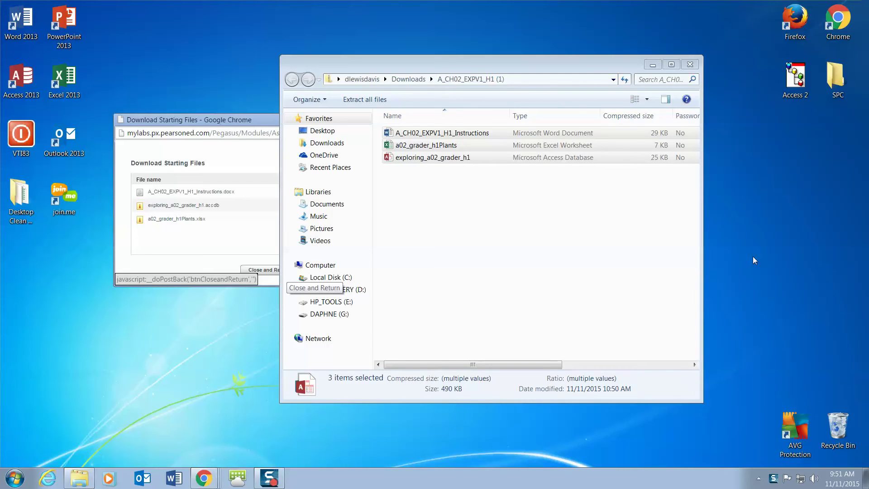
# Check the files in Access 2, then close the Explorer windows and download popup.
pyautogui.doubleClick(801, 83)
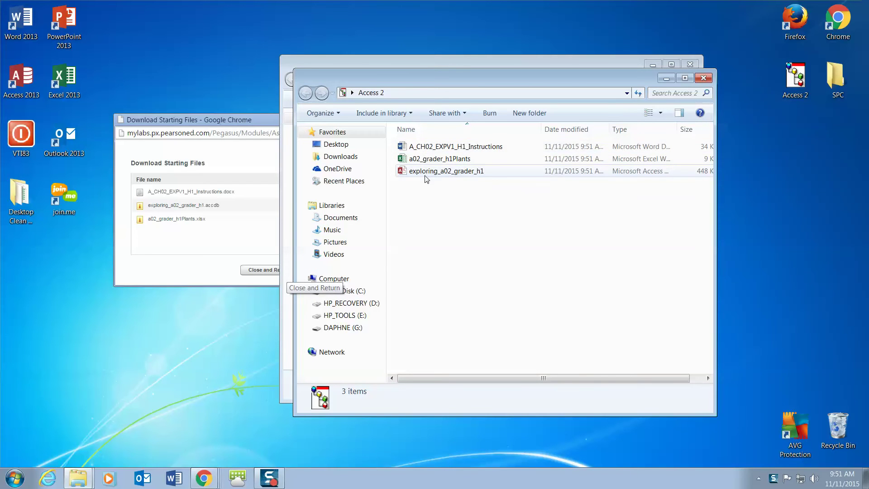
pyautogui.click(703, 78)
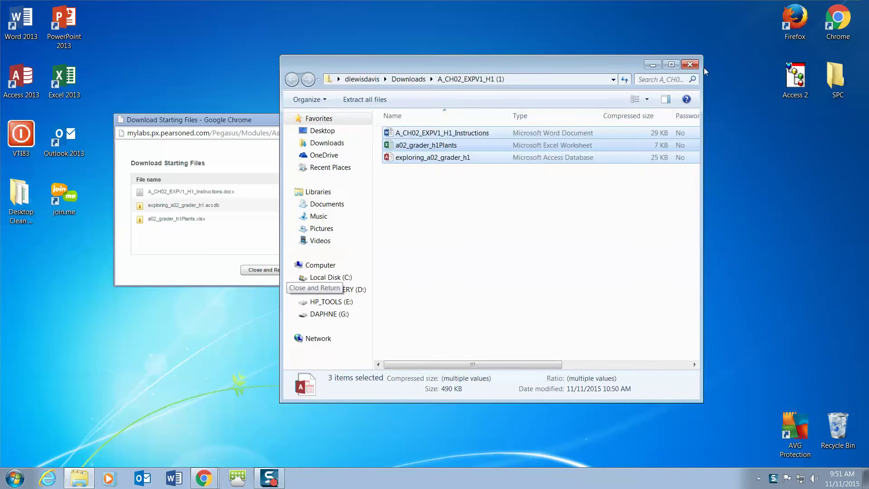
pyautogui.click(690, 64)
pyautogui.click(427, 119)
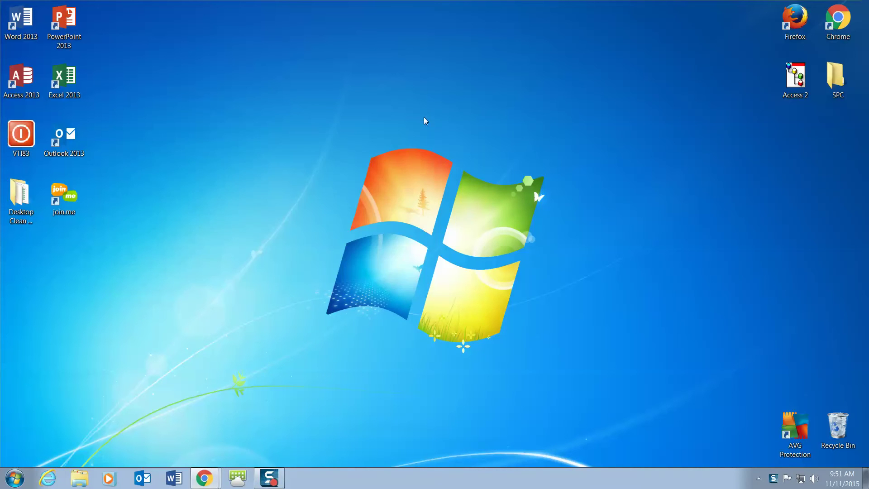
# Close all Chrome windows from the taskbar, choosing Leave this Page when asked.
pyautogui.rightClick(205, 479)
pyautogui.click(189, 458)
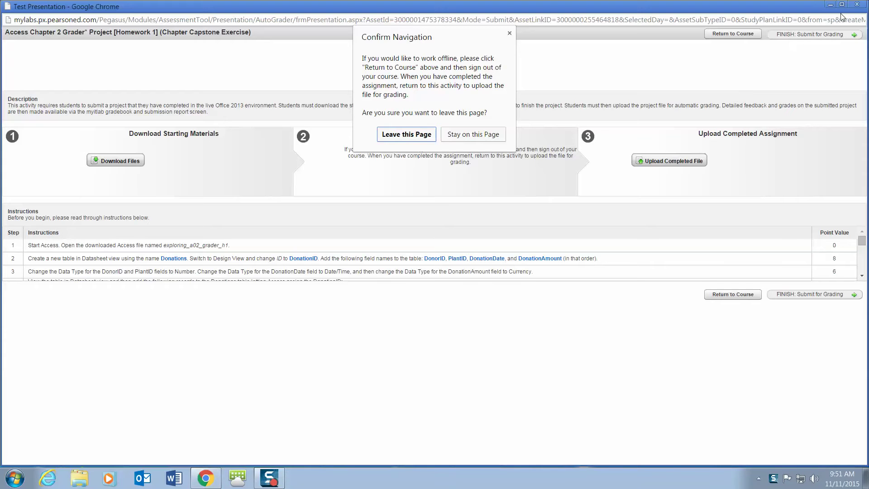
pyautogui.click(424, 136)
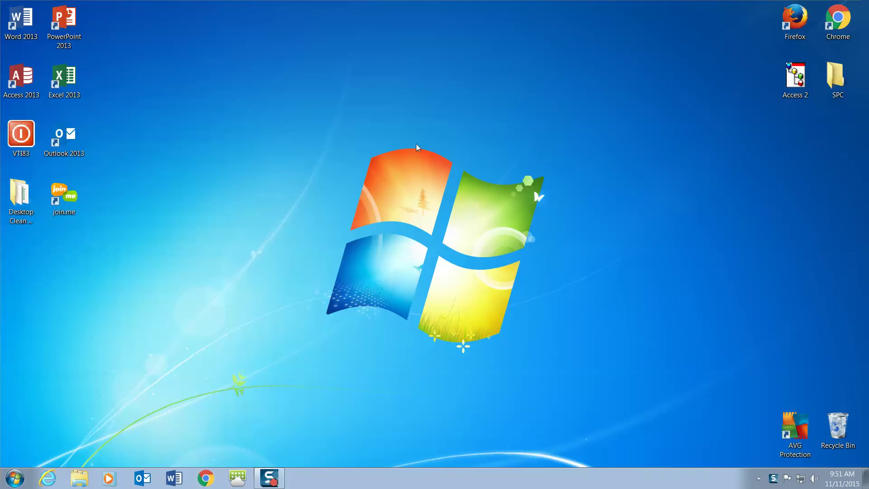
# Open the Access 2 folder and launch exploring_a02_grader_h1 in Access.
pyautogui.doubleClick(805, 83)
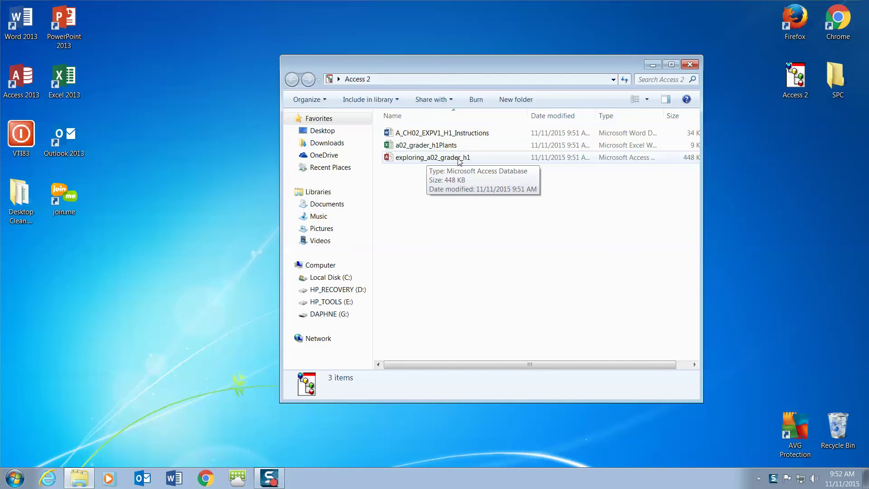
pyautogui.doubleClick(458, 158)
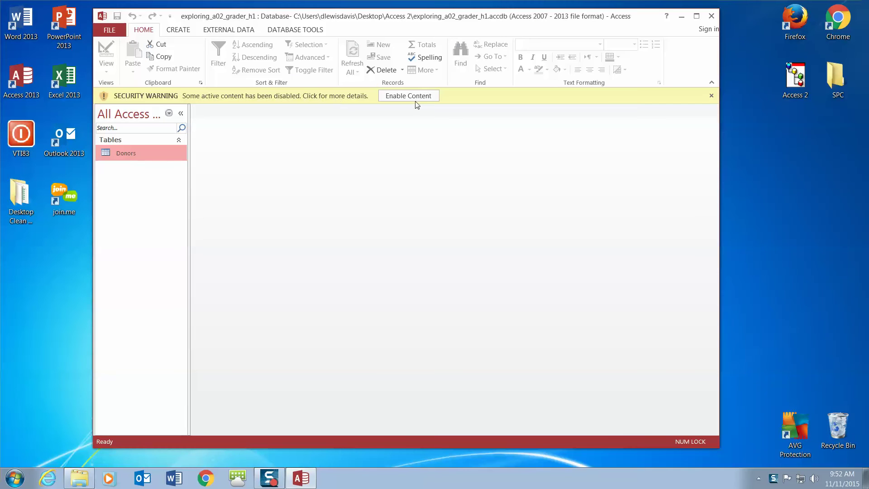
# Enable content, then save a copy in Desktop\Access 2 with the student's name and _VIDEO appended.
pyautogui.click(412, 97)
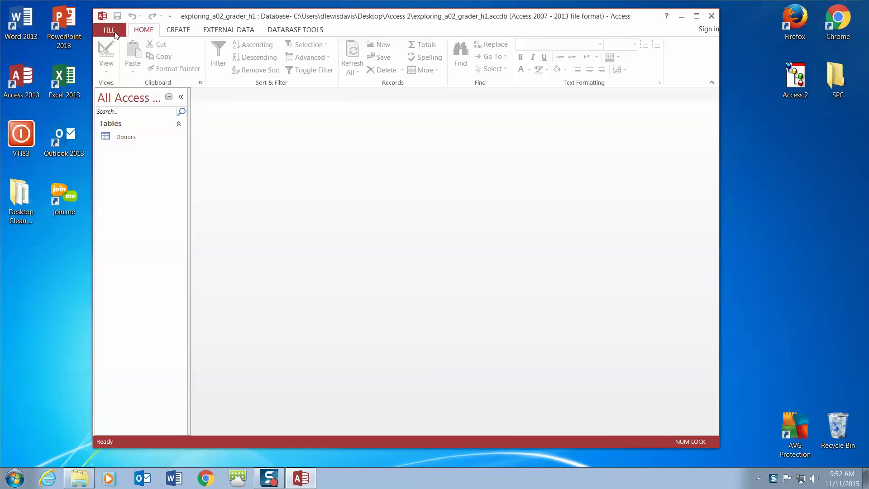
pyautogui.click(109, 30)
pyautogui.click(117, 132)
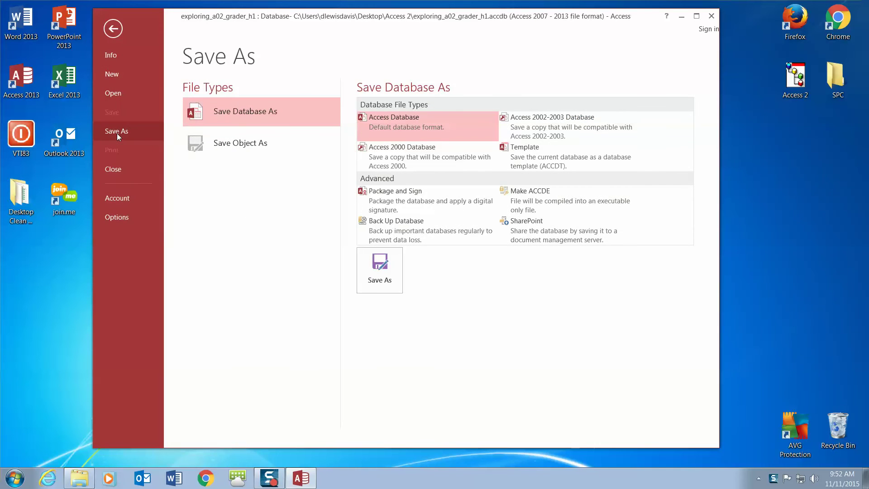
pyautogui.click(379, 280)
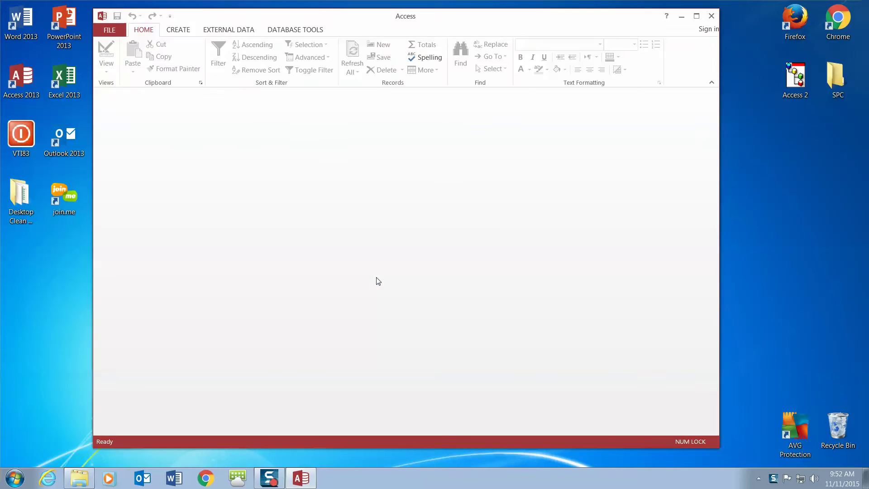
pyautogui.click(137, 109)
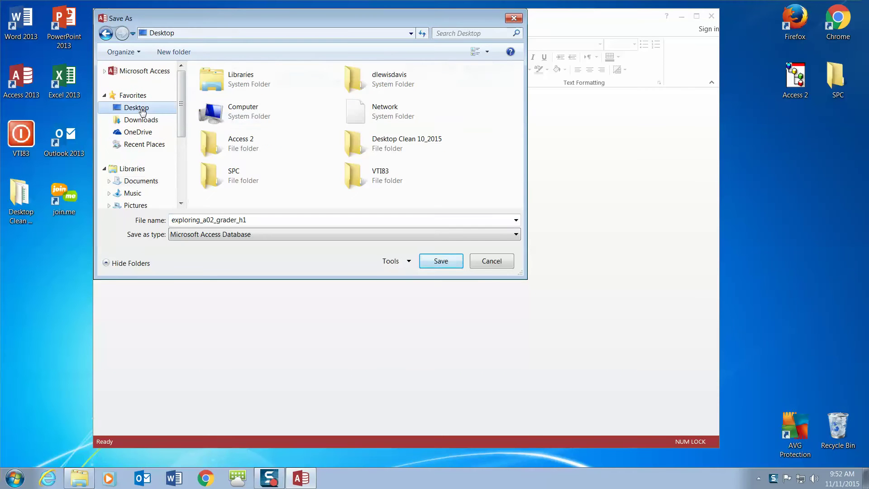
pyautogui.doubleClick(217, 150)
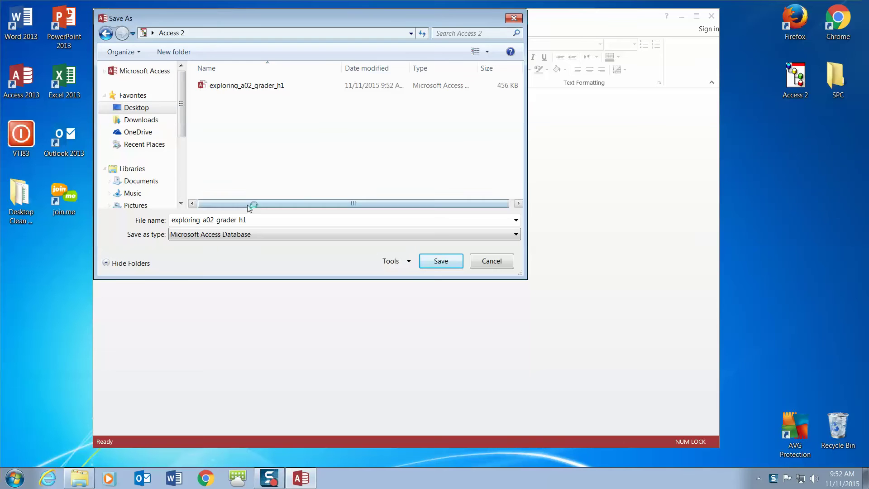
pyautogui.doubleClick(258, 219)
pyautogui.click(259, 219)
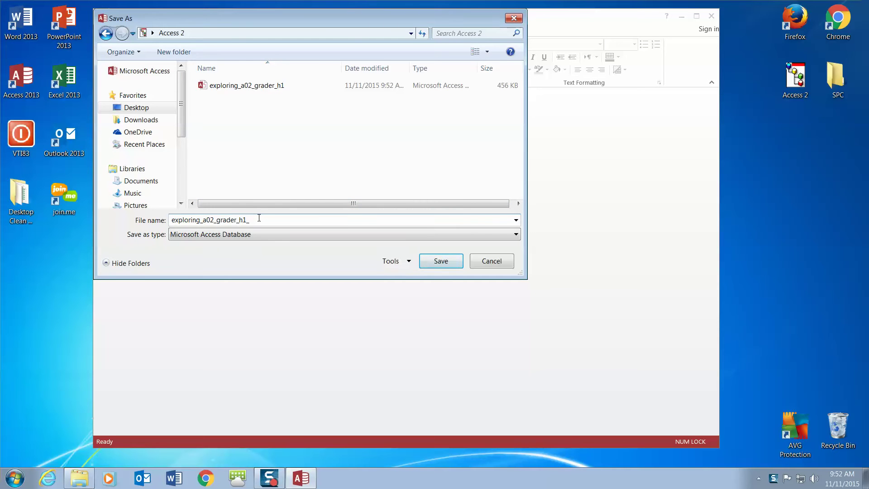
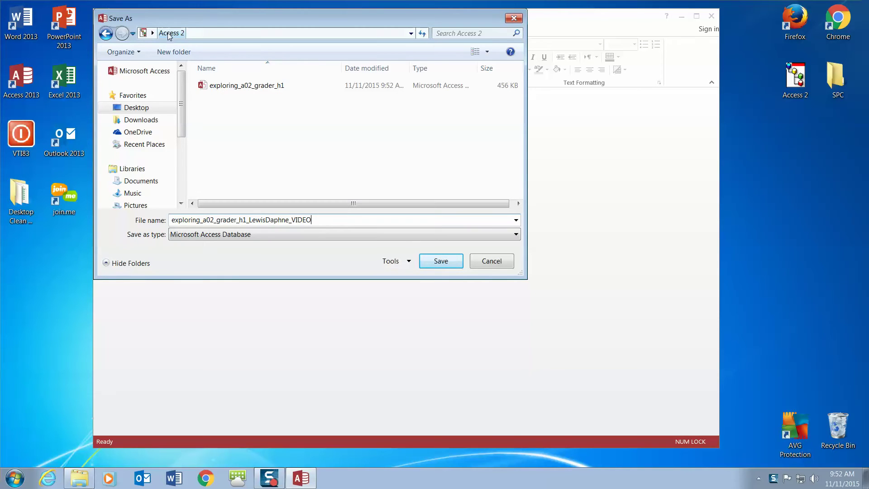
pyautogui.click(433, 264)
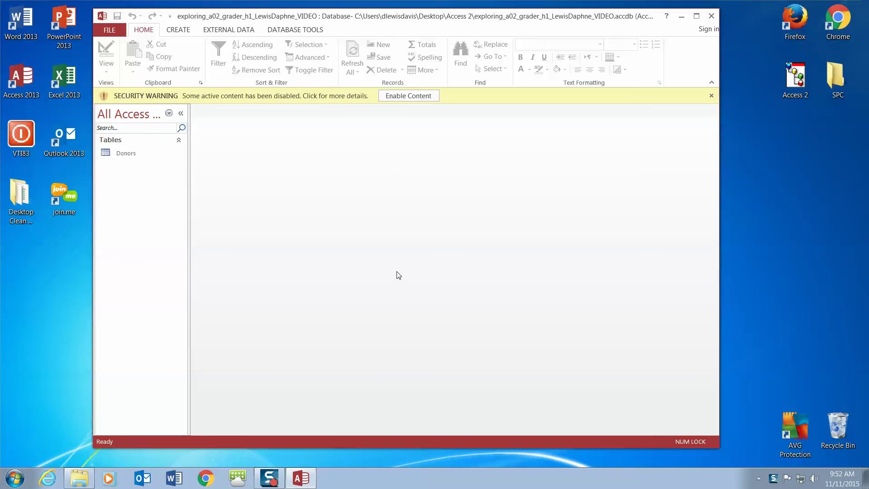
# Enable the copied database's content and dismiss the instruction note, showing the CREATE commands.
pyautogui.moveTo(271, 481)
pyautogui.click(409, 97)
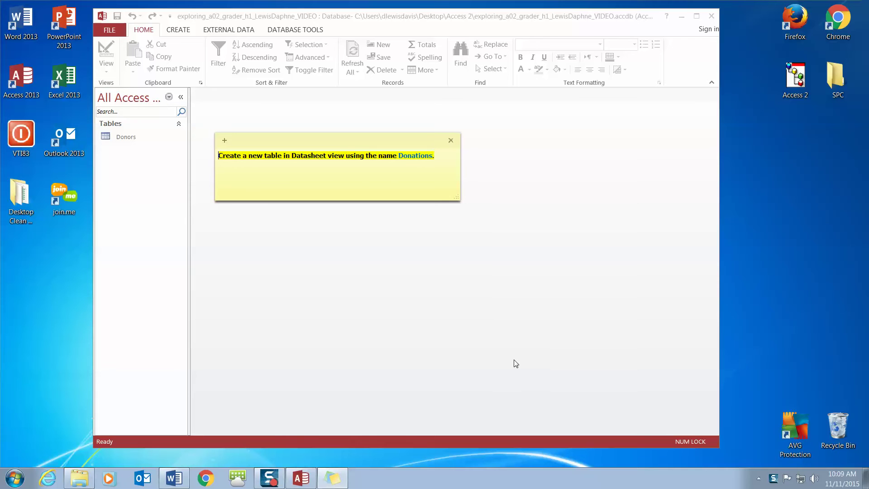
pyautogui.moveTo(268, 144); pyautogui.dragTo(550, 201)
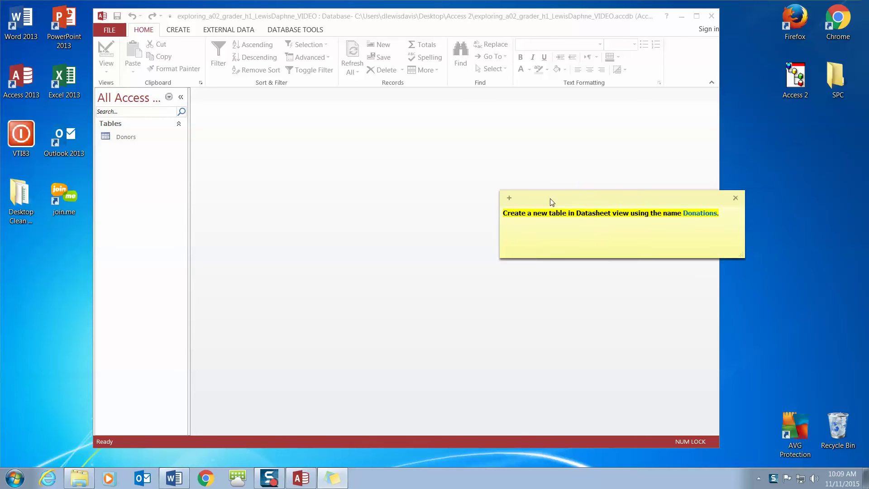
pyautogui.click(735, 198)
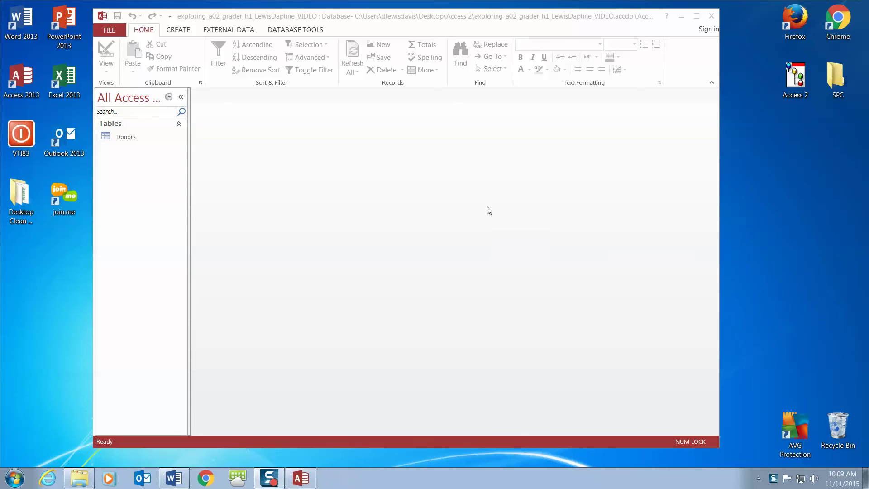
pyautogui.click(179, 31)
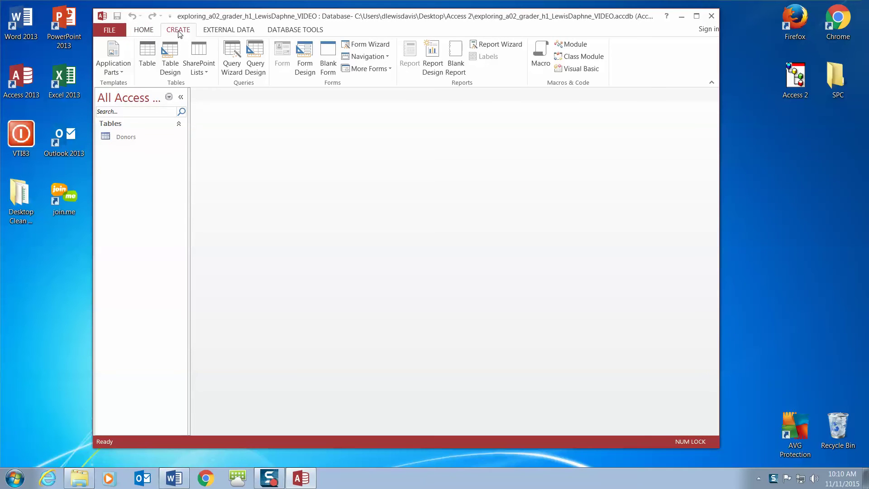
# Create a blank table and save it as Donations.
pyautogui.click(144, 55)
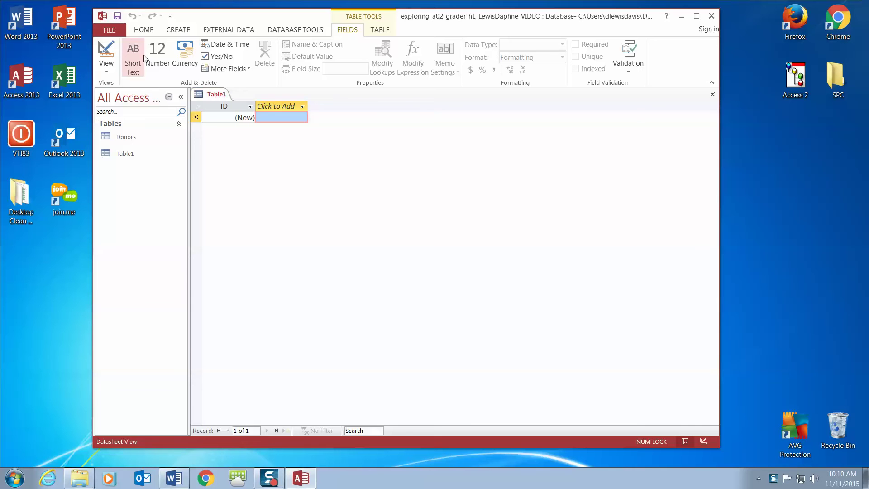
pyautogui.rightClick(213, 98)
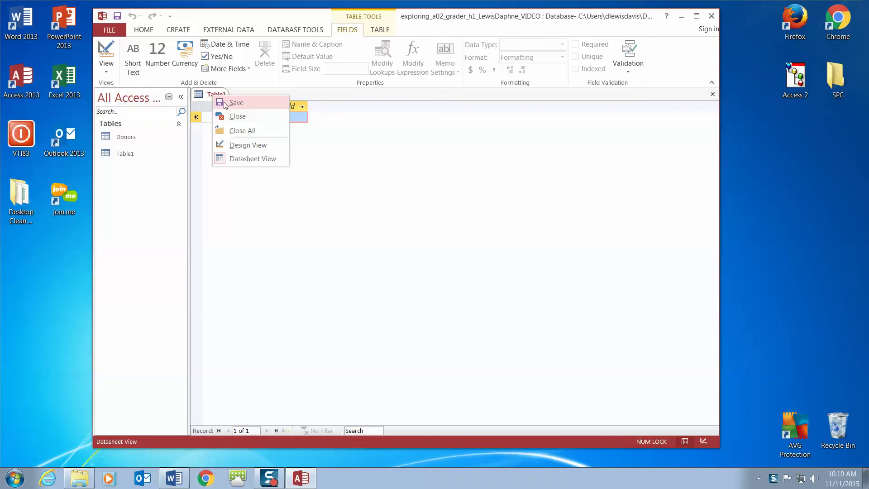
pyautogui.click(229, 103)
pyautogui.moveTo(376, 134); pyautogui.dragTo(246, 150)
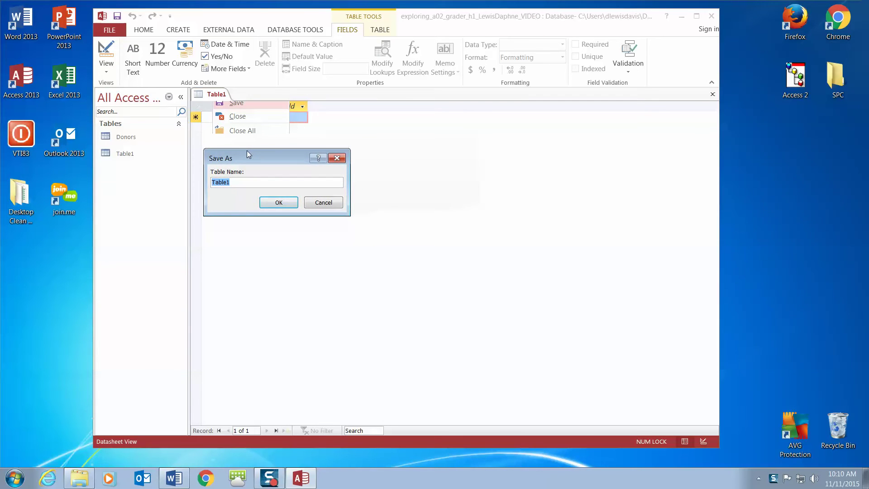
pyautogui.write('Donations')
pyautogui.click(274, 204)
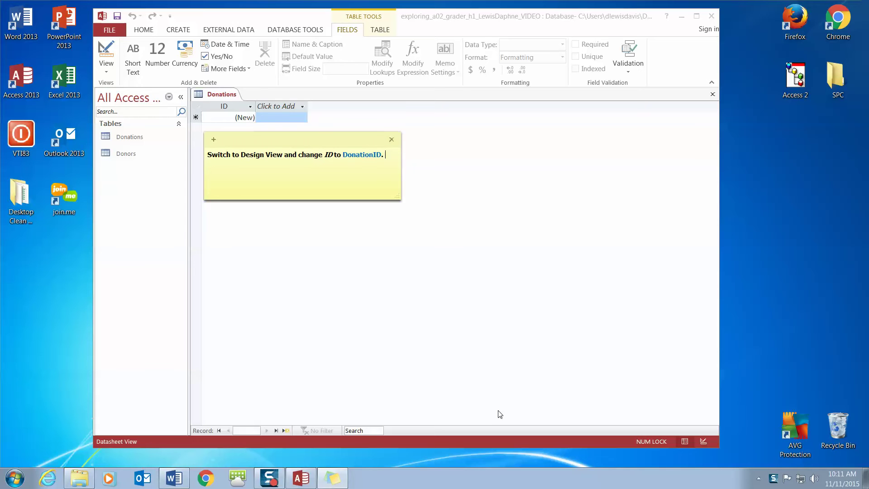
pyautogui.click(334, 156)
# Switch the Donations table to Design View and close the instruction note.
pyautogui.moveTo(384, 153); pyautogui.dragTo(345, 153)
pyautogui.click(108, 76)
pyautogui.click(106, 71)
pyautogui.click(122, 115)
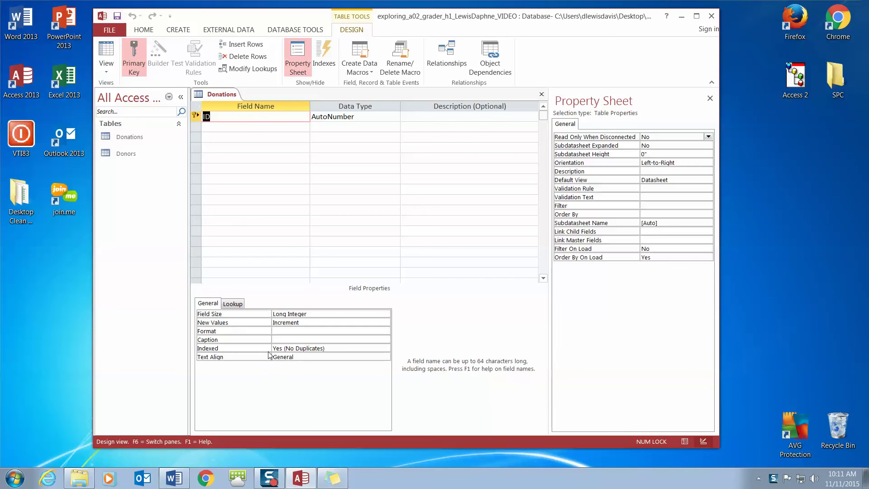
pyautogui.click(344, 482)
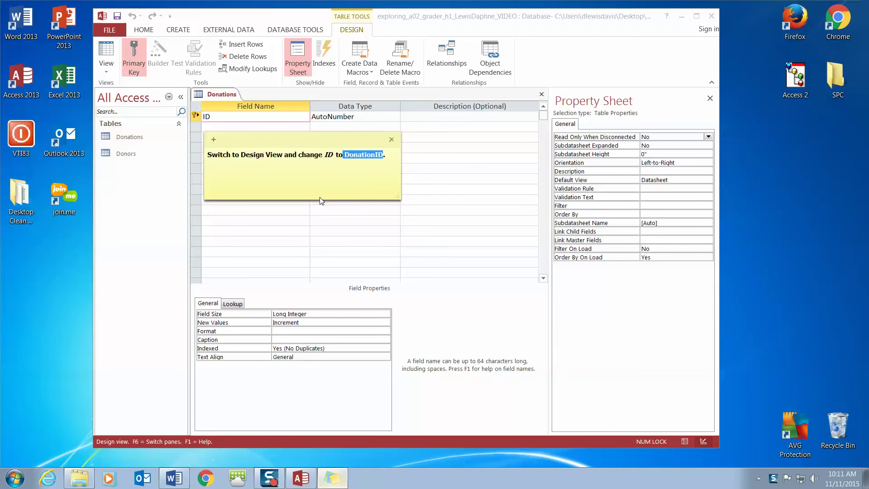
pyautogui.moveTo(288, 142); pyautogui.dragTo(506, 38)
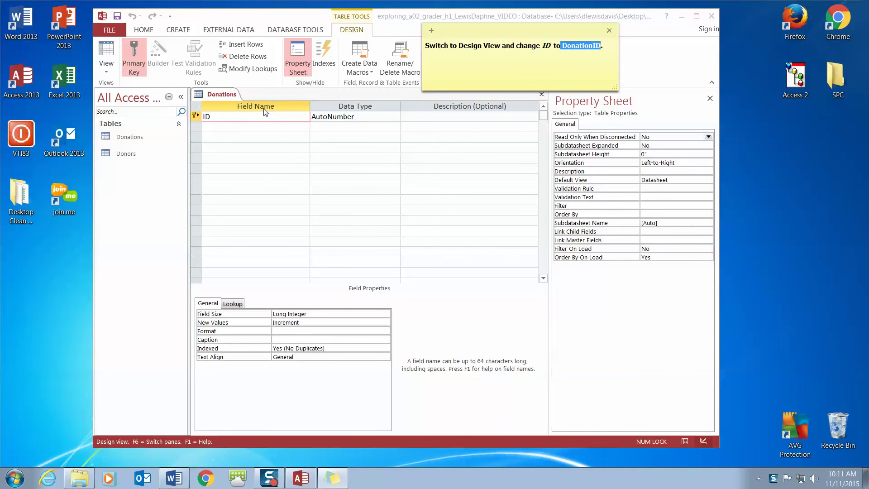
pyautogui.click(205, 117)
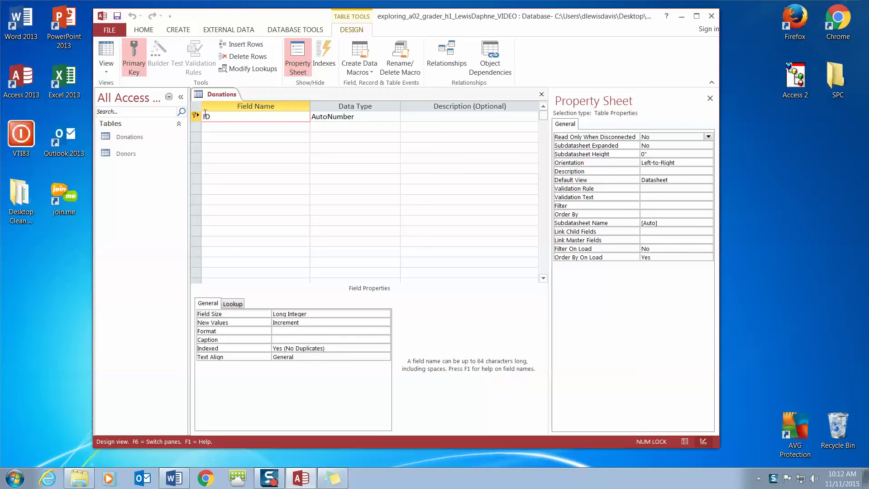
# Rename the first field from ID to DonationID.
pyautogui.write('Donation')
pyautogui.doubleClick(250, 116)
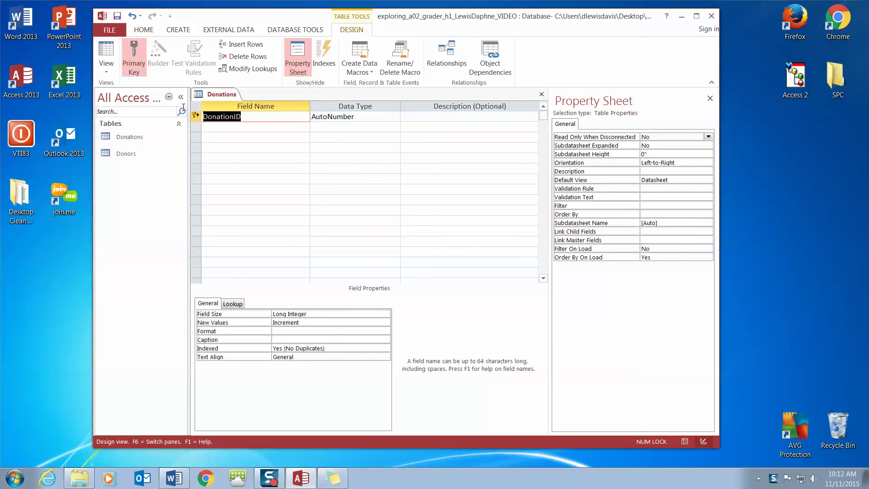
pyautogui.write('DonationID')
pyautogui.press('Tab')
pyautogui.press('Tab')
pyautogui.press('Tab')
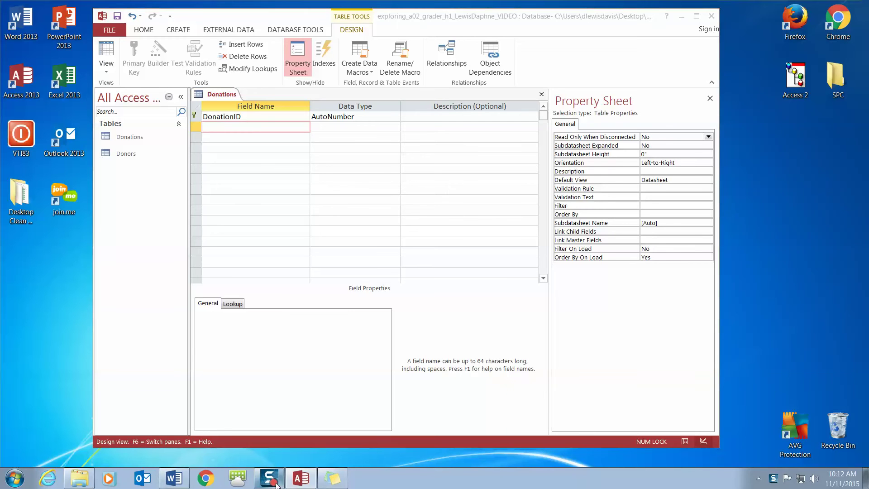
pyautogui.click(333, 477)
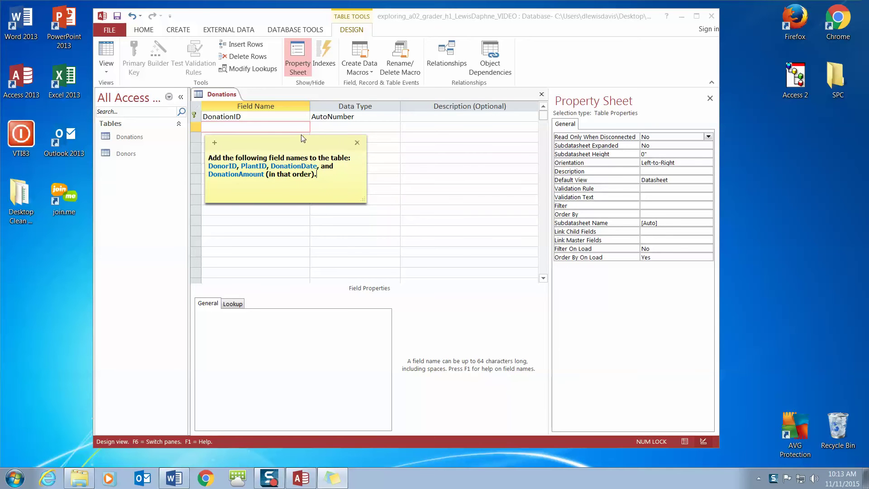
# Add DonorID and PlantID as field names below DonationID, keeping default types.
pyautogui.moveTo(294, 143); pyautogui.dragTo(463, 33)
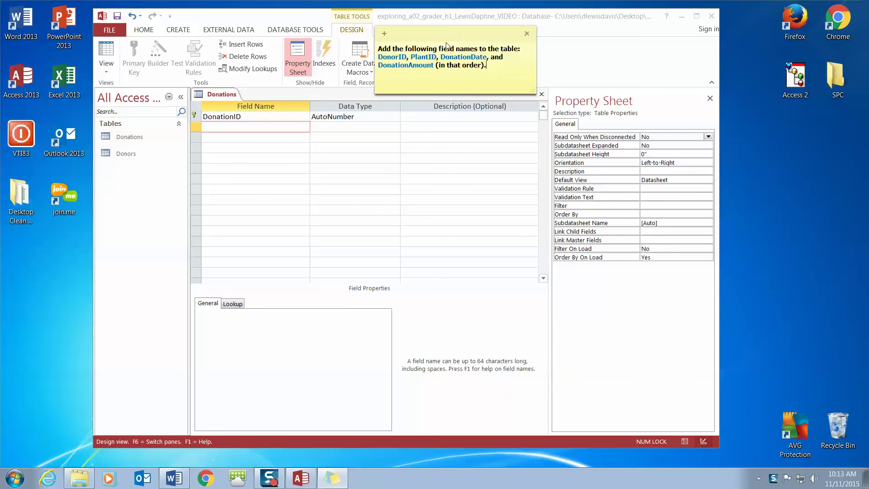
pyautogui.click(228, 131)
pyautogui.write('DonorID')
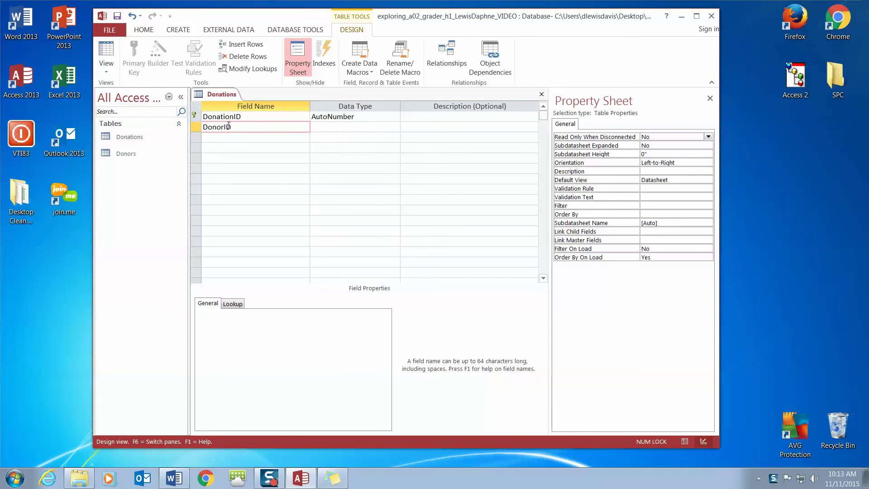
pyautogui.press('Tab')
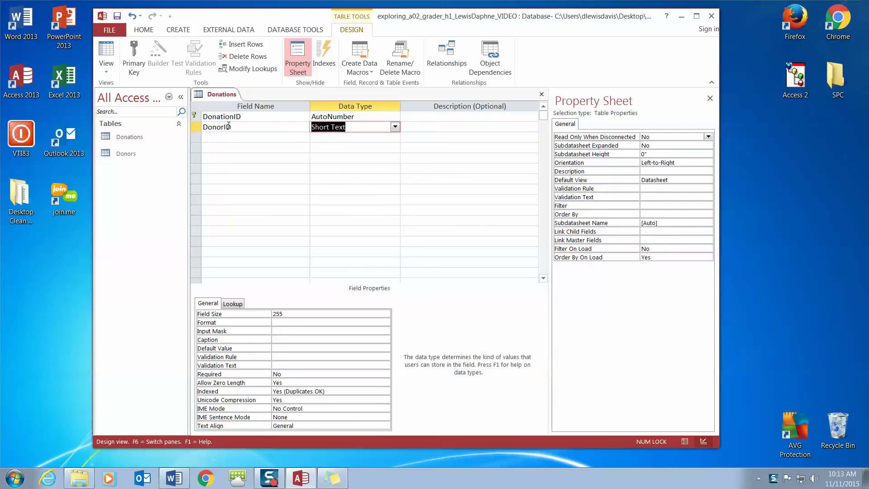
pyautogui.press('Tab')
pyautogui.press('Tab')
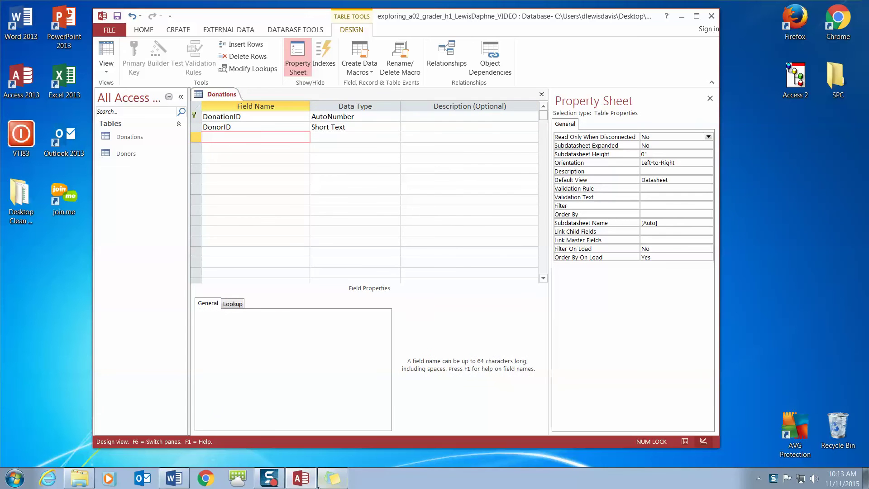
pyautogui.click(323, 481)
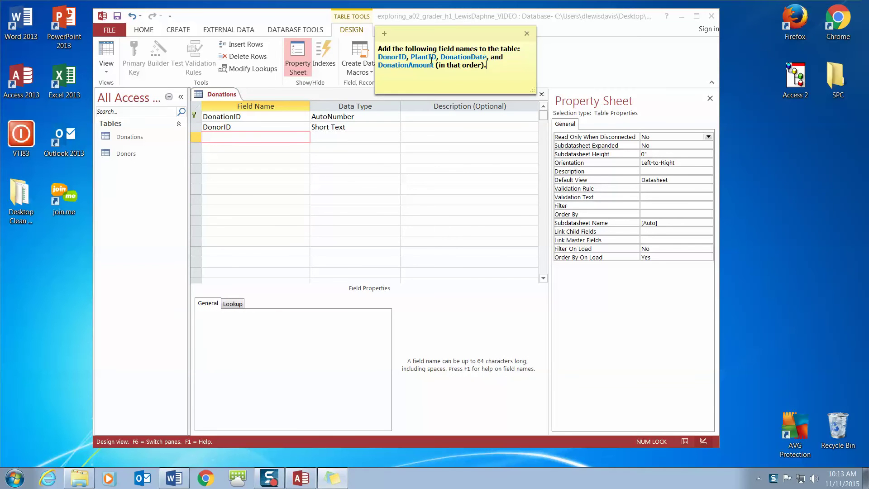
pyautogui.moveTo(437, 58); pyautogui.dragTo(417, 57)
pyautogui.click(243, 136)
pyautogui.write('PlantID')
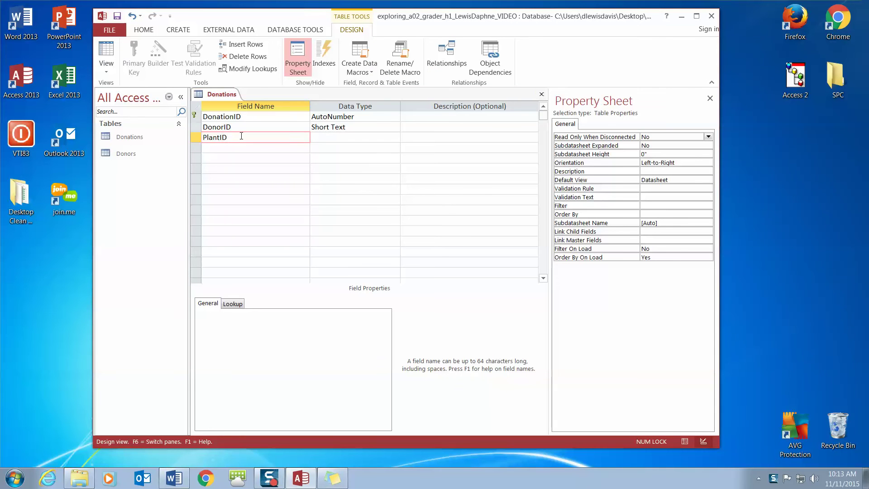
pyautogui.press('Tab')
pyautogui.press('Tab')
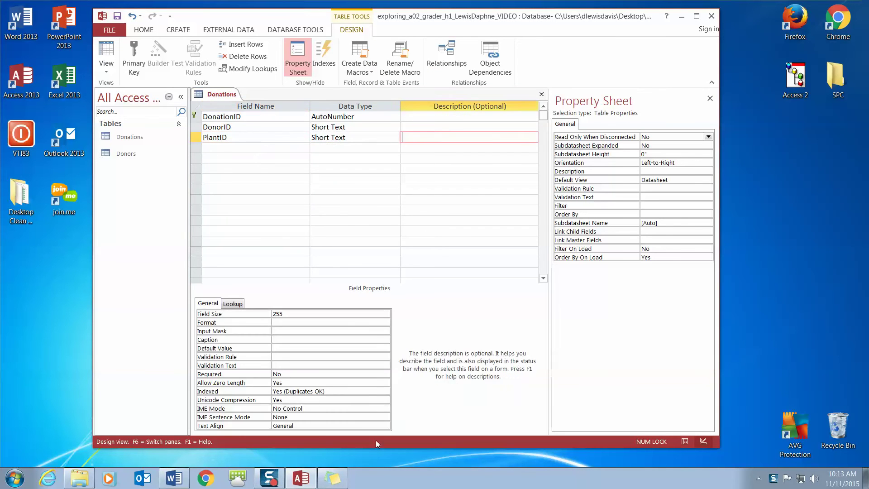
pyautogui.press('Tab')
pyautogui.click(333, 478)
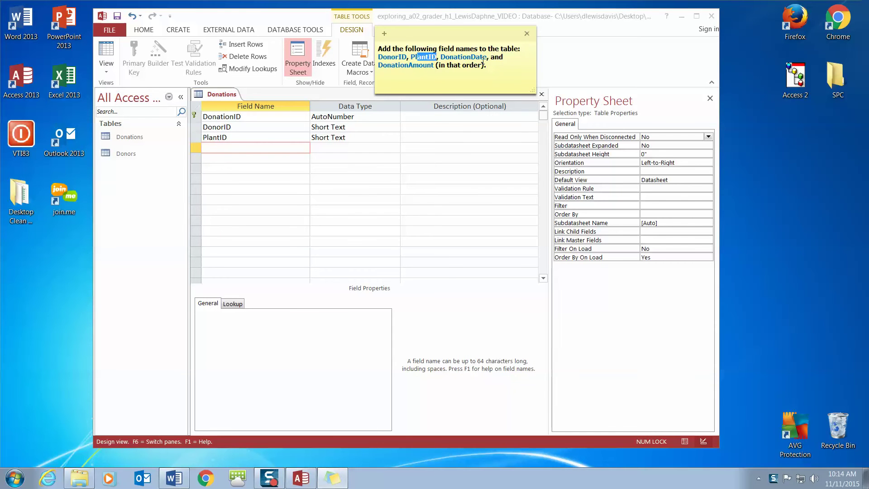
# Add DonationDate and DonationAmount as the next two field names.
pyautogui.click(265, 147)
pyautogui.write('DonationDate')
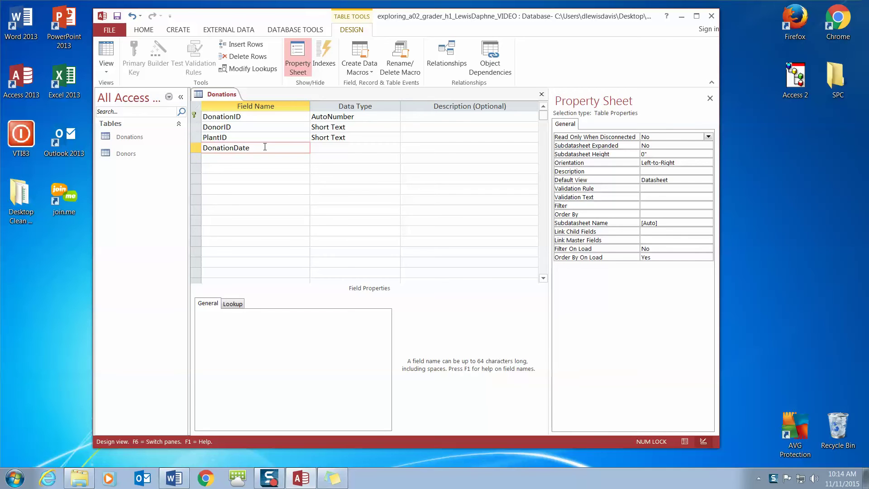
pyautogui.press('Return')
pyautogui.press('Return')
pyautogui.press('Return')
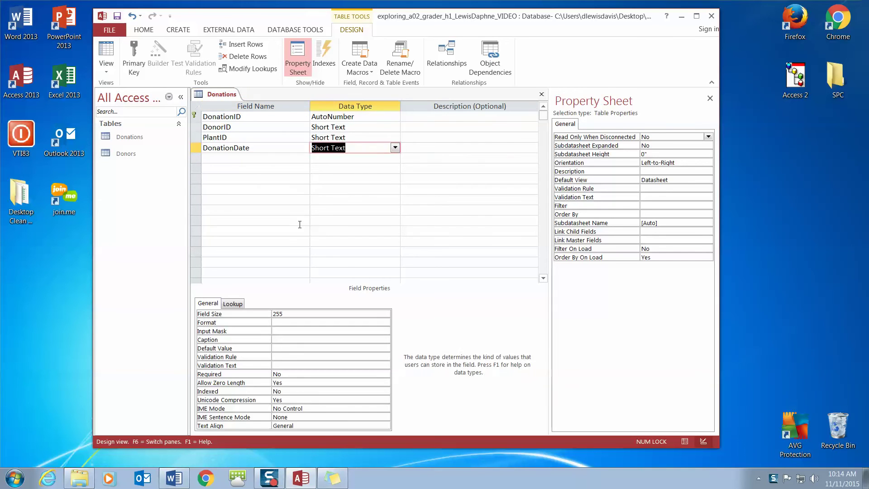
pyautogui.click(333, 478)
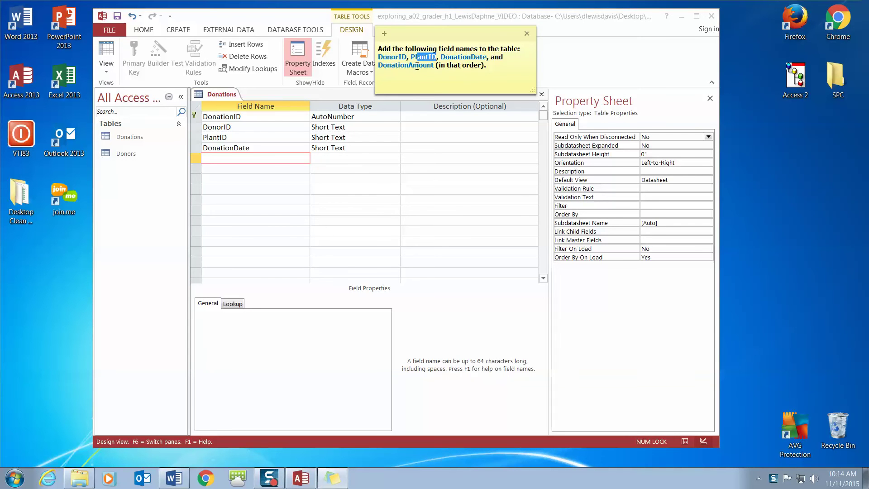
pyautogui.click(267, 157)
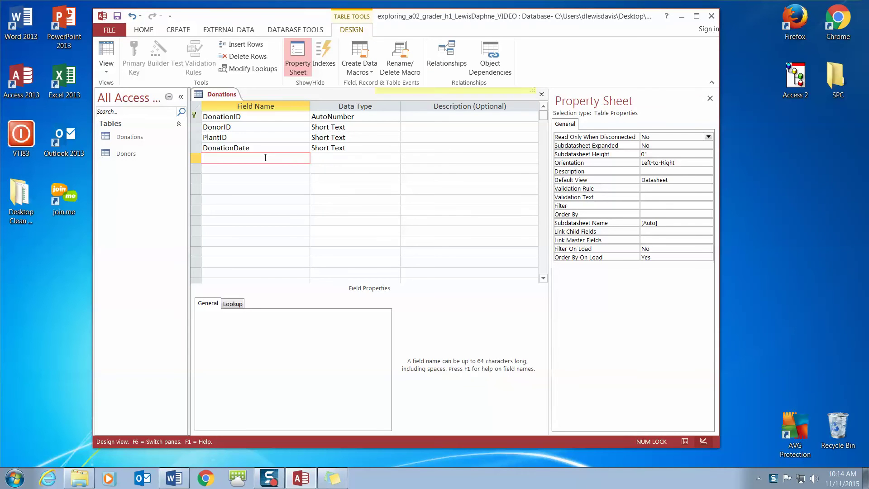
pyautogui.write('Donat')
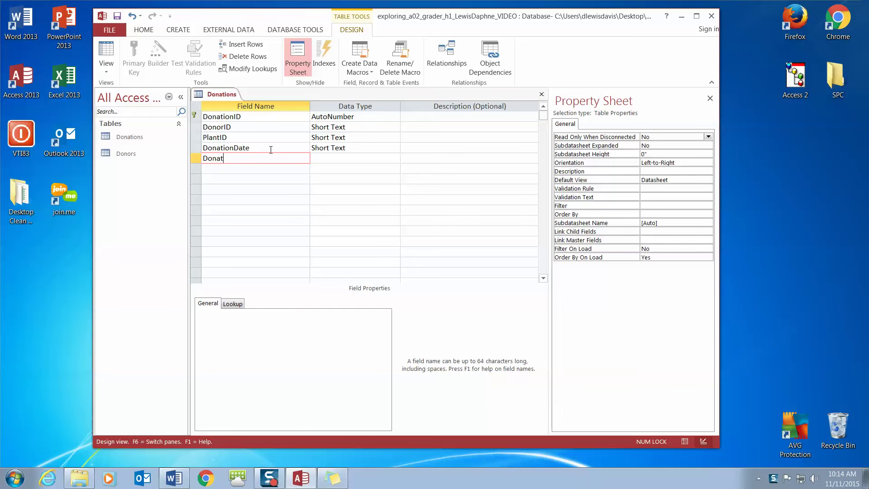
pyautogui.write('ionAmoun')
pyautogui.press('Tab')
pyautogui.press('Tab')
pyautogui.press('Tab')
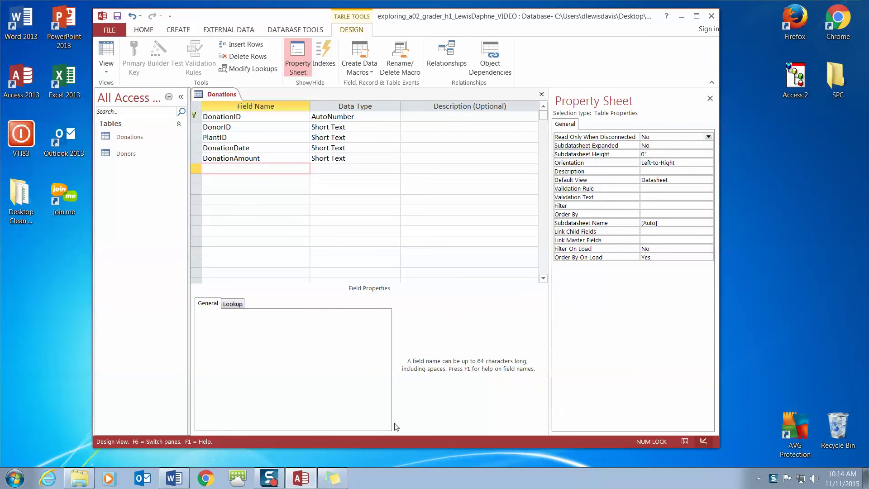
pyautogui.click(274, 482)
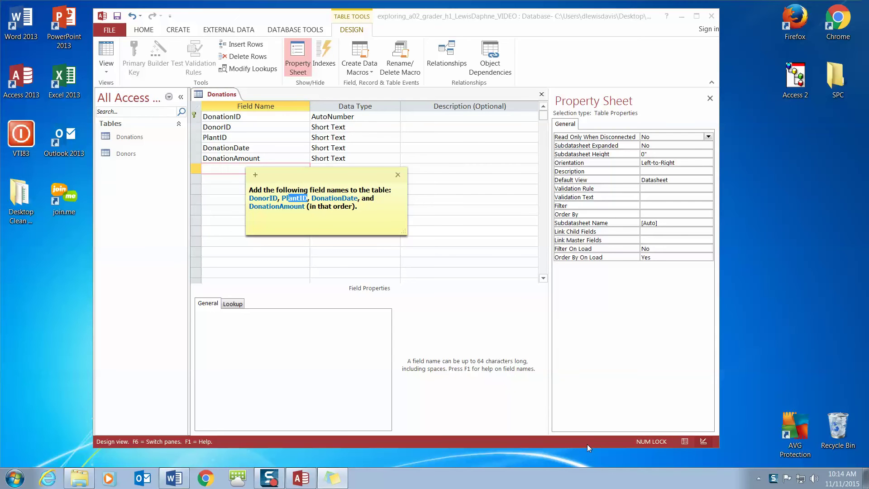
pyautogui.click(275, 484)
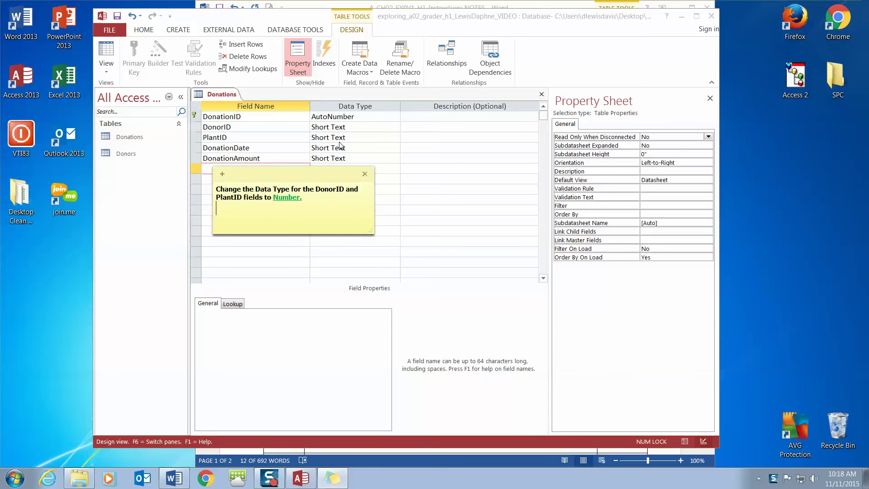
# Change the DonorID and PlantID data types from Short Text to Number.
pyautogui.moveTo(303, 198); pyautogui.dragTo(271, 199)
pyautogui.click(395, 126)
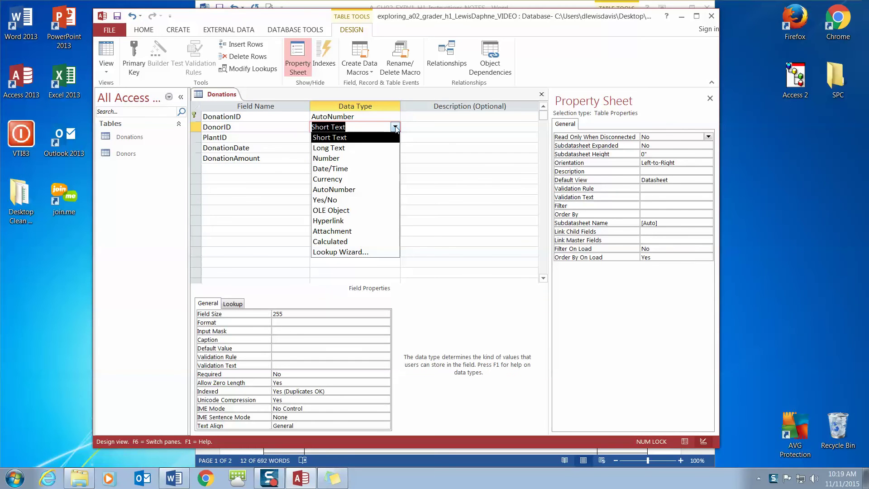
pyautogui.click(395, 158)
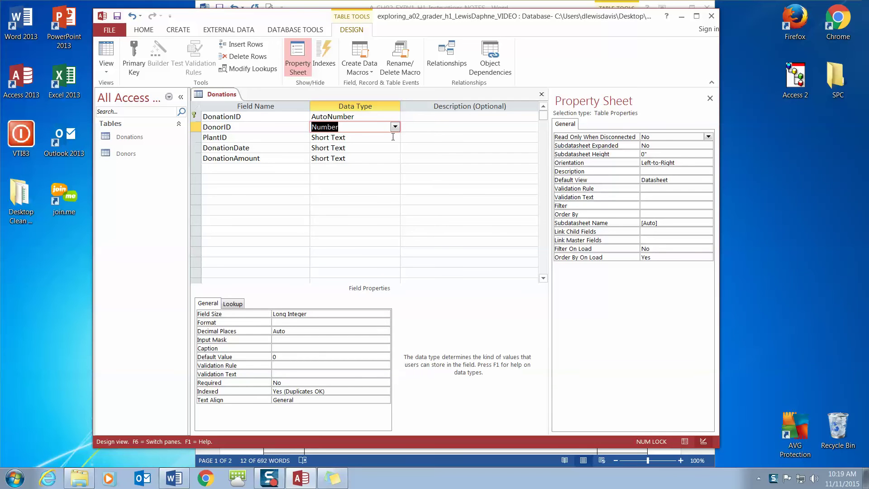
pyautogui.click(395, 137)
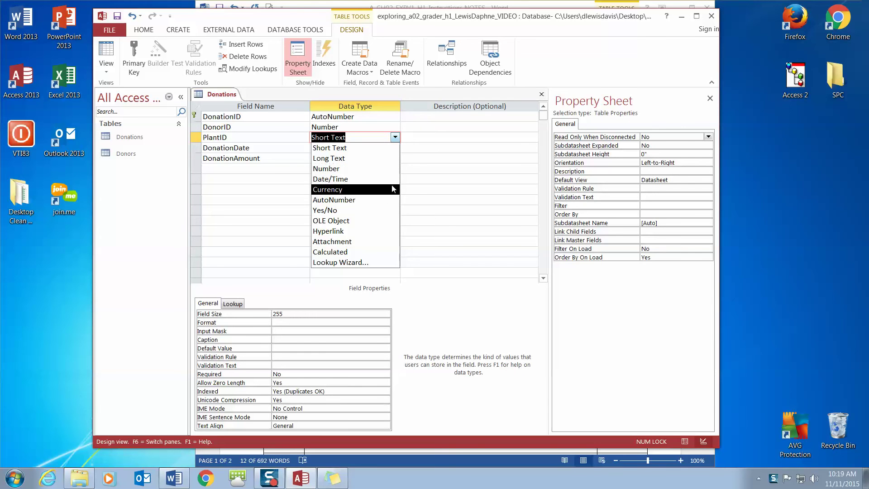
pyautogui.click(390, 169)
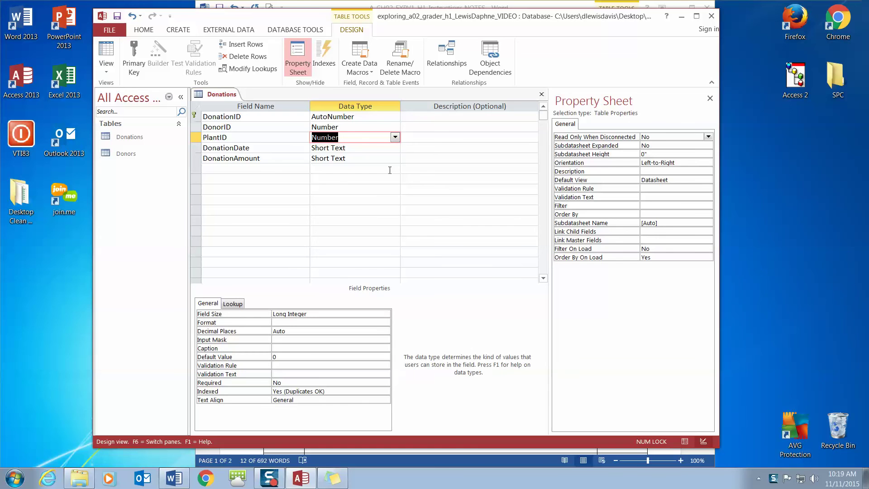
pyautogui.click(333, 478)
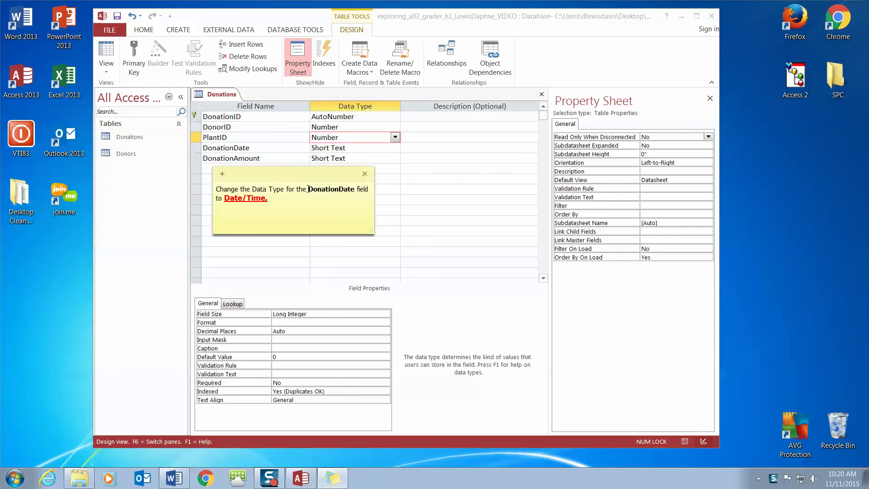
# Set DonationDate's data type to Date/Time and DonationAmount's to Currency.
pyautogui.click(265, 202)
pyautogui.click(396, 148)
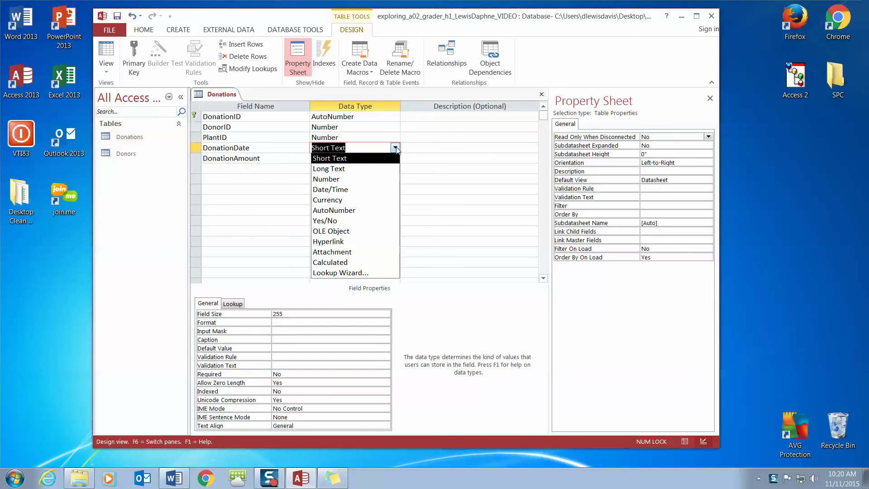
pyautogui.click(388, 190)
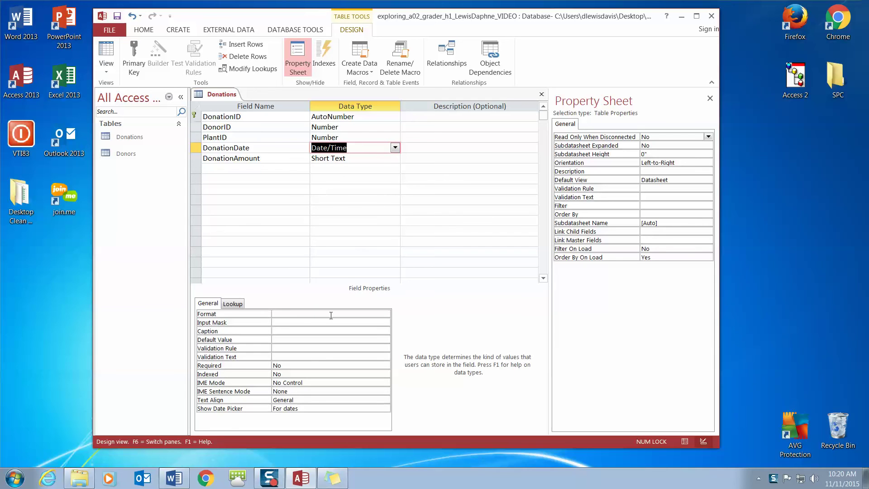
pyautogui.click(332, 478)
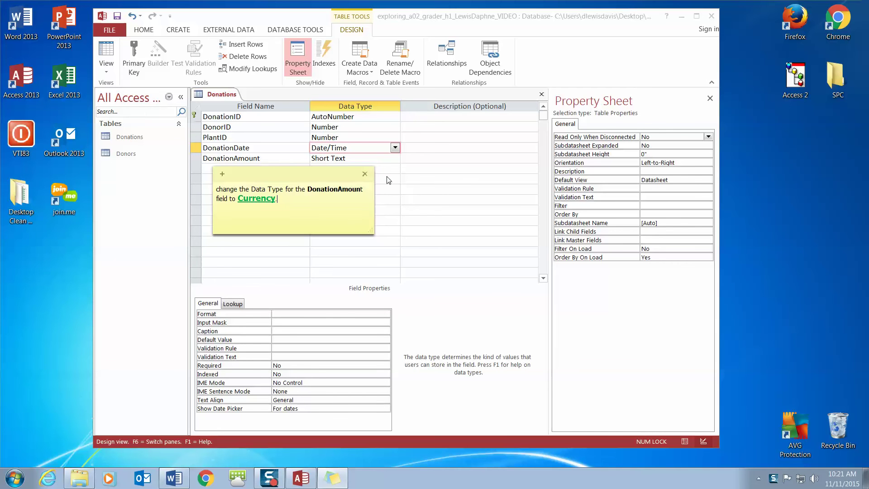
pyautogui.click(395, 160)
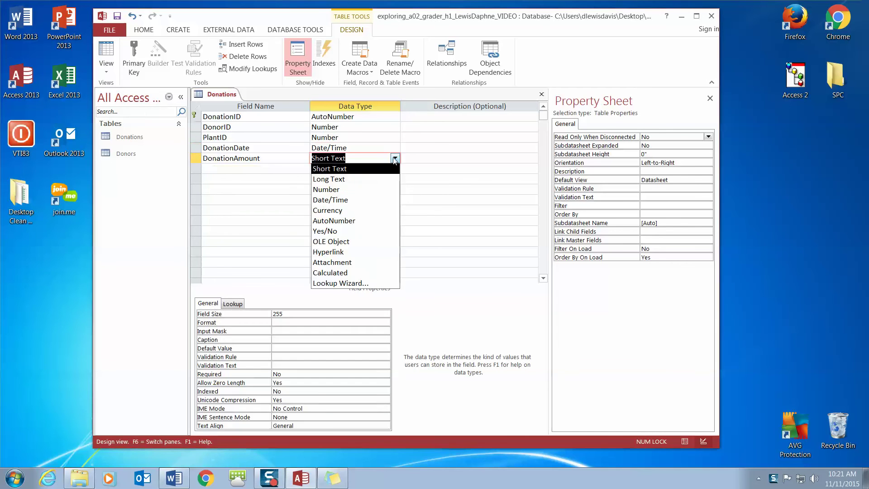
pyautogui.click(375, 211)
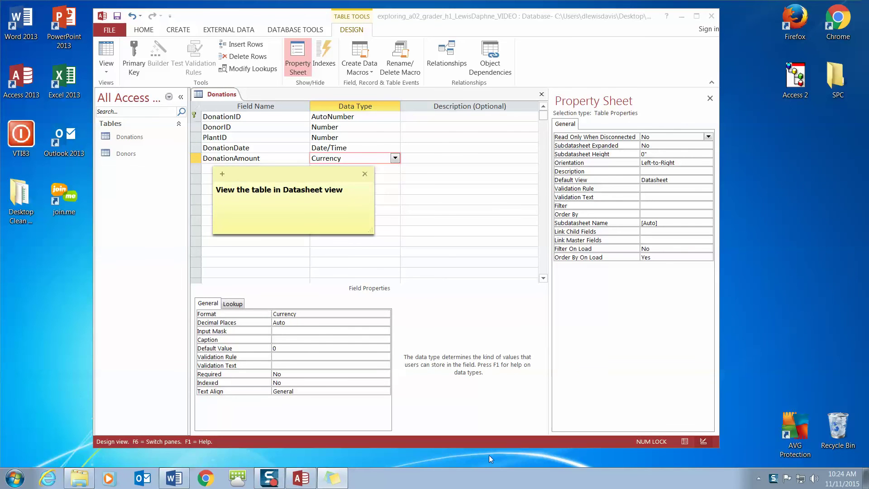
# Switch the Donations table to Datasheet View, saving the design when prompted.
pyautogui.moveTo(271, 483)
pyautogui.click(110, 74)
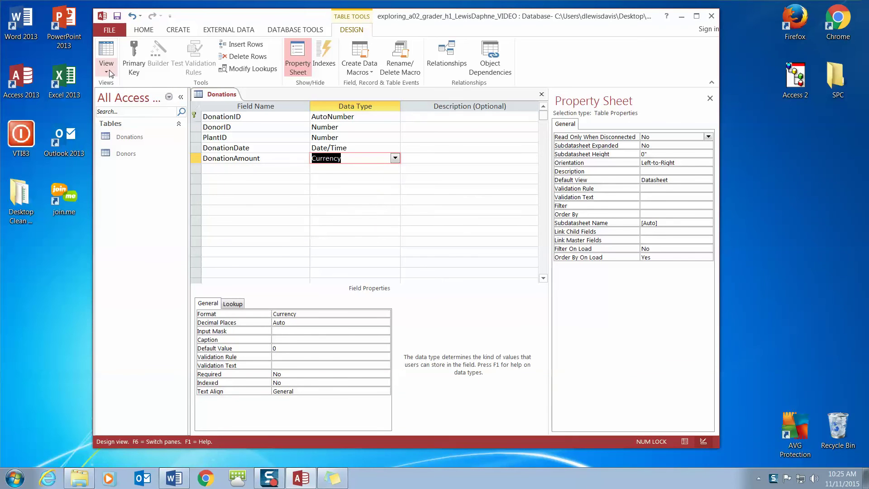
pyautogui.click(110, 70)
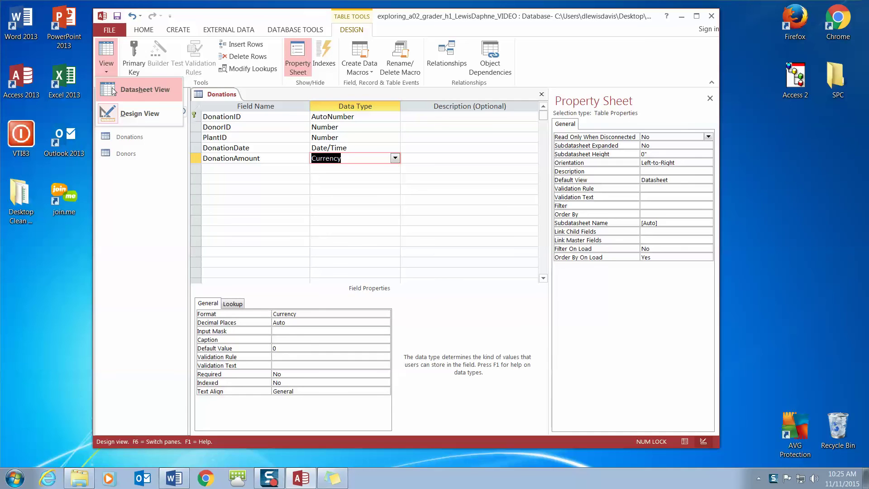
pyautogui.click(113, 92)
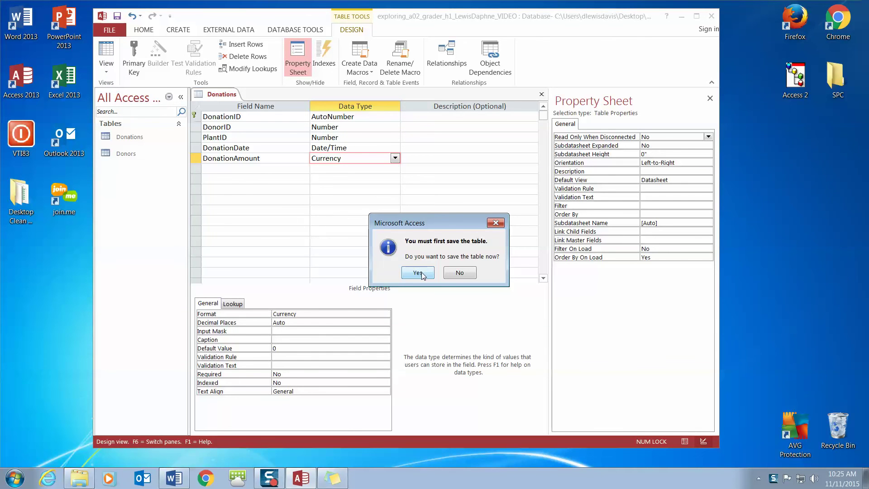
pyautogui.click(418, 272)
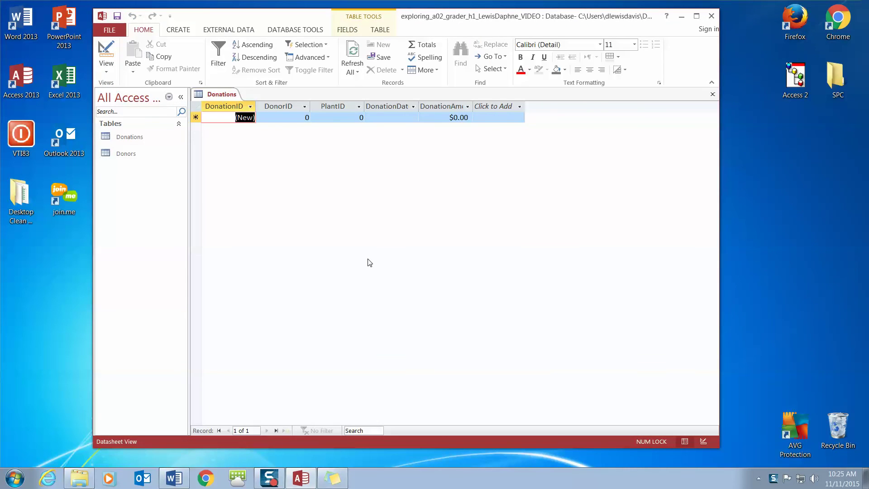
# Make the Donations datasheet text red with Font Color.
pyautogui.click(332, 478)
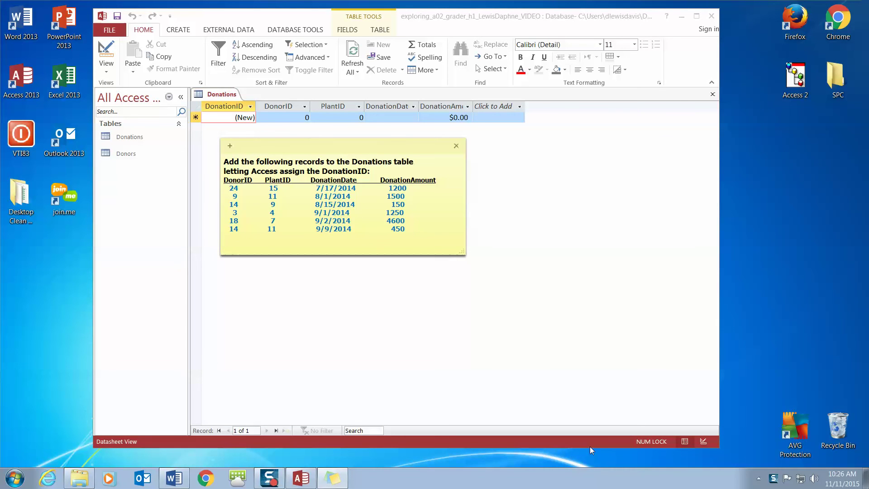
pyautogui.click(375, 244)
pyautogui.moveTo(249, 171); pyautogui.dragTo(369, 173)
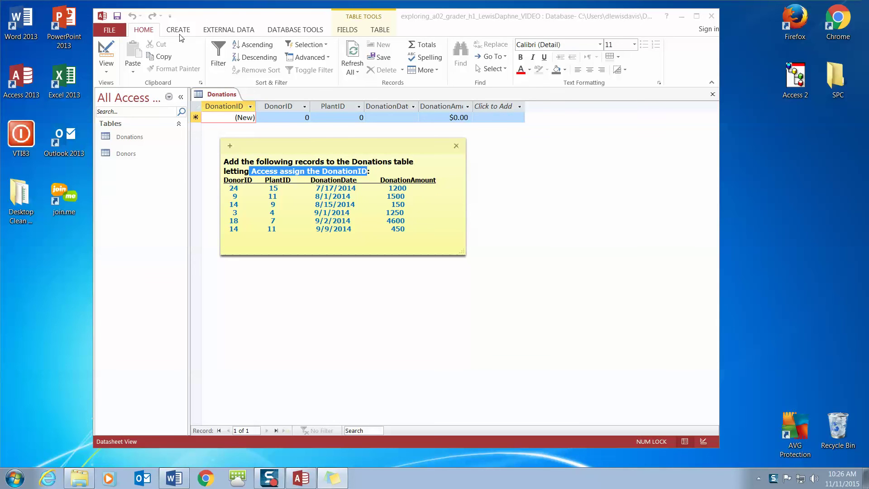
pyautogui.click(520, 72)
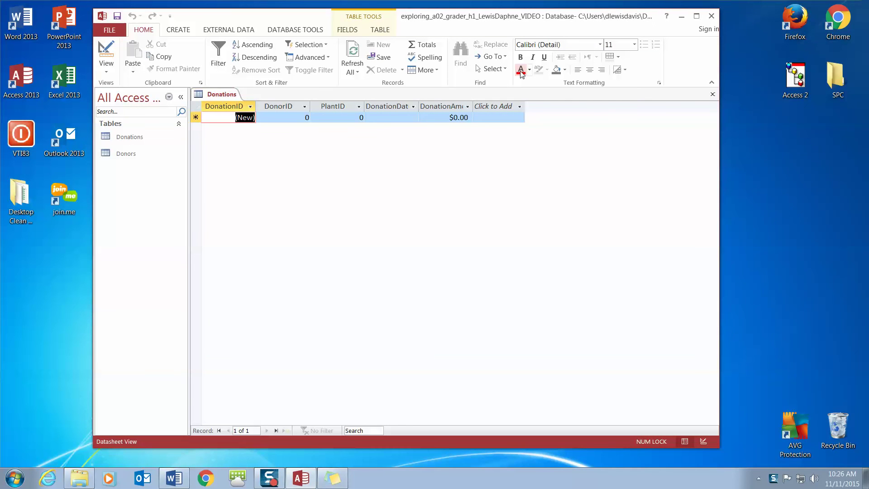
pyautogui.click(519, 73)
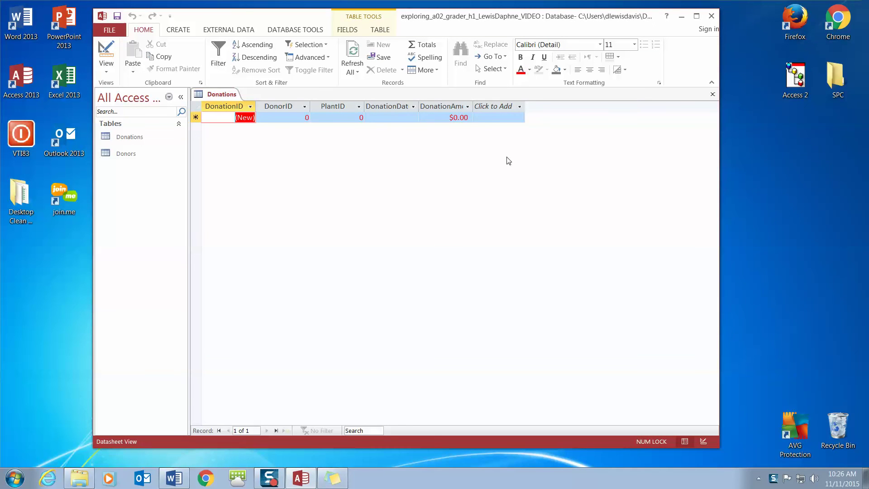
# Place the records note at the right edge and shift the Access window left.
pyautogui.click(332, 479)
pyautogui.click(387, 163)
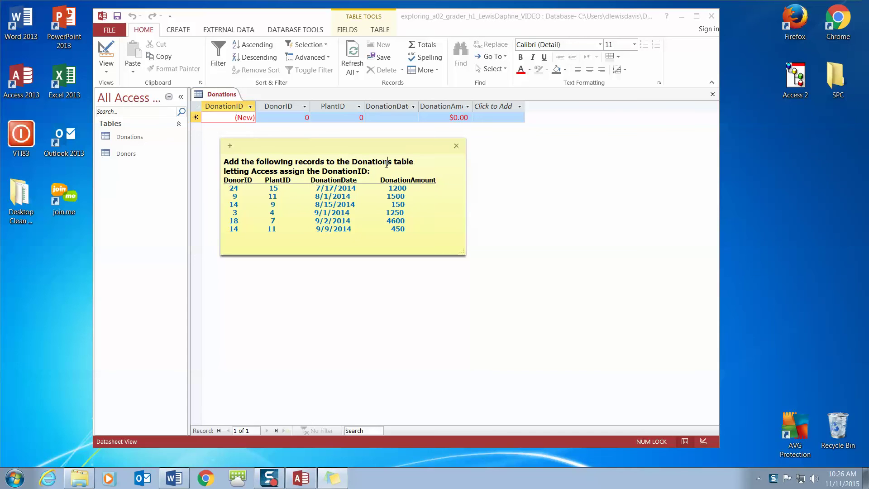
pyautogui.moveTo(369, 171); pyautogui.dragTo(252, 172)
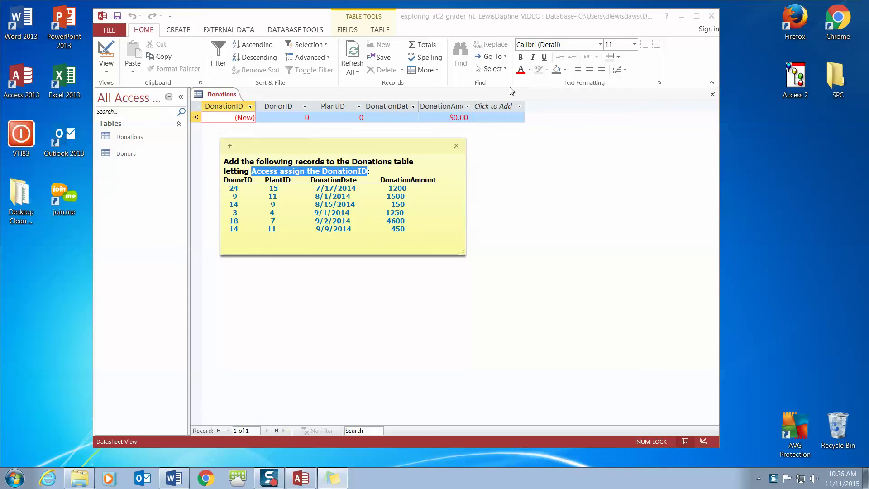
pyautogui.click(523, 74)
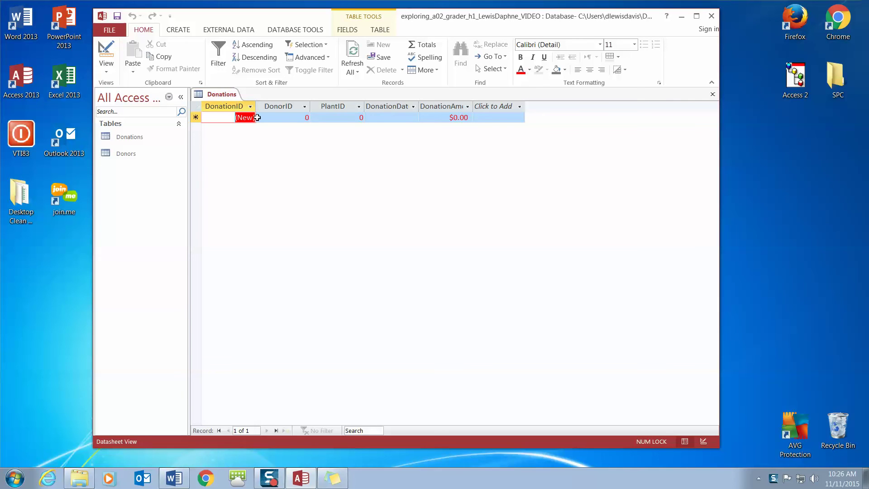
pyautogui.click(286, 122)
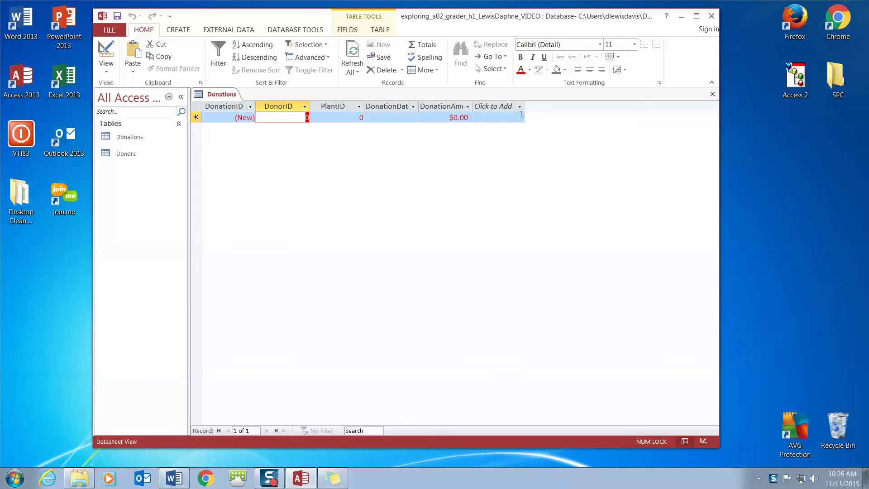
pyautogui.click(332, 478)
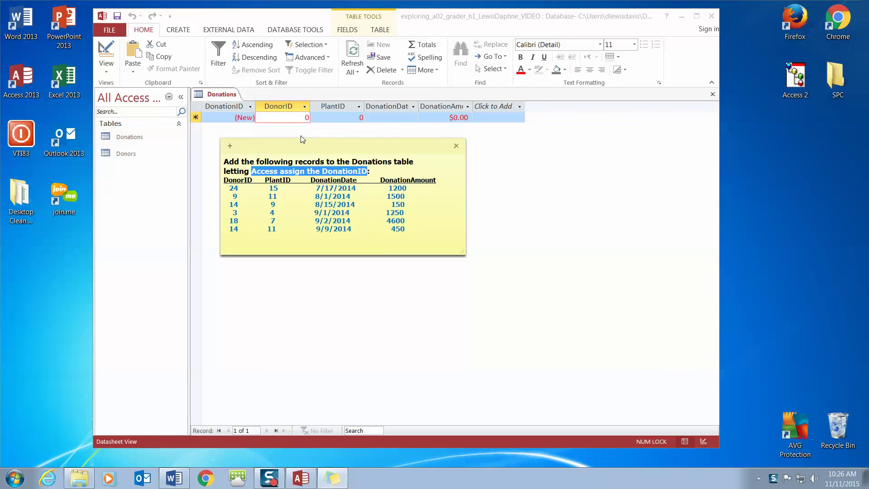
pyautogui.moveTo(297, 142); pyautogui.dragTo(804, 116)
pyautogui.moveTo(588, 21); pyautogui.dragTo(503, 22)
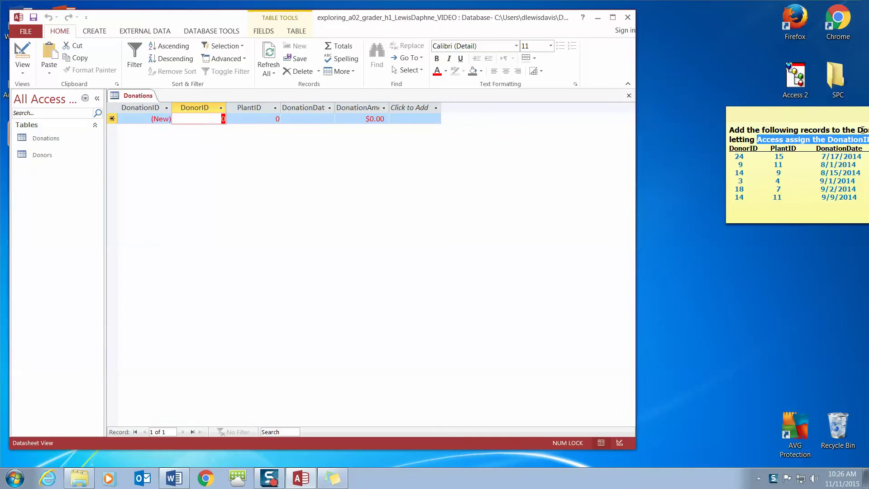
# Enter the first donation: DonorID 24, PlantID 15, 7/17/2014, $1,200.
pyautogui.moveTo(821, 114); pyautogui.dragTo(740, 64)
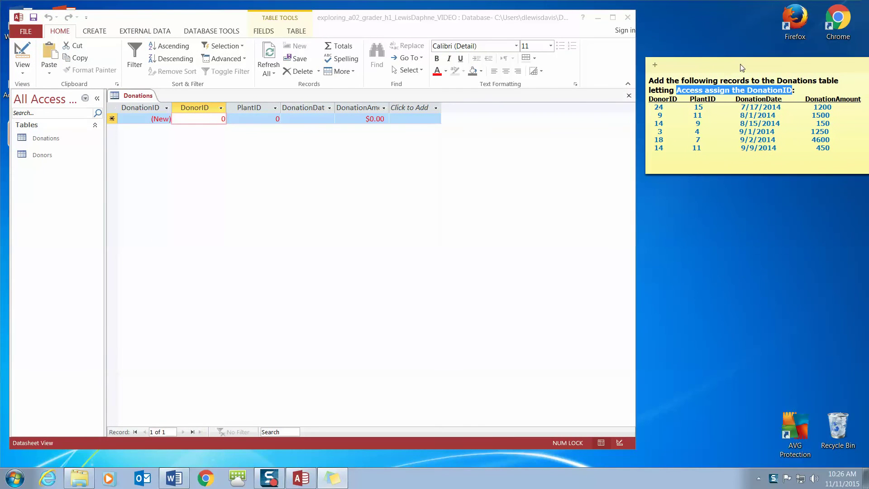
pyautogui.click(222, 118)
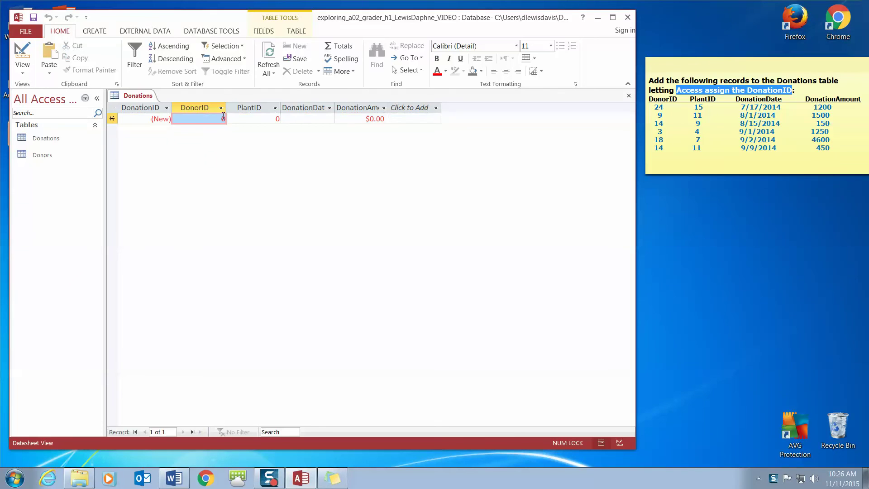
pyautogui.write('24')
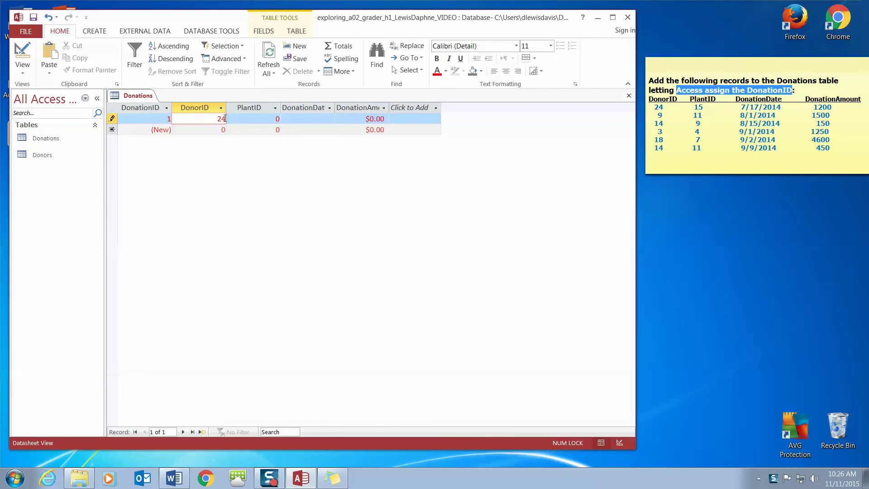
pyautogui.press('Tab')
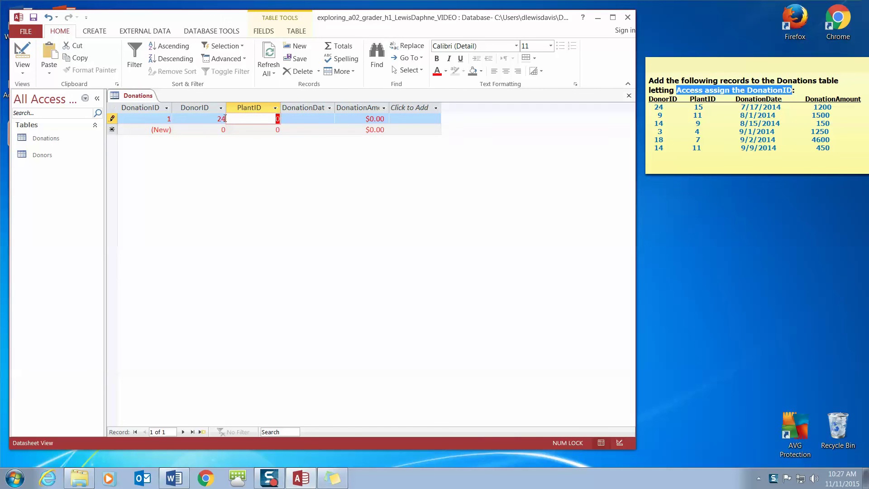
pyautogui.write('15')
pyautogui.press('Tab')
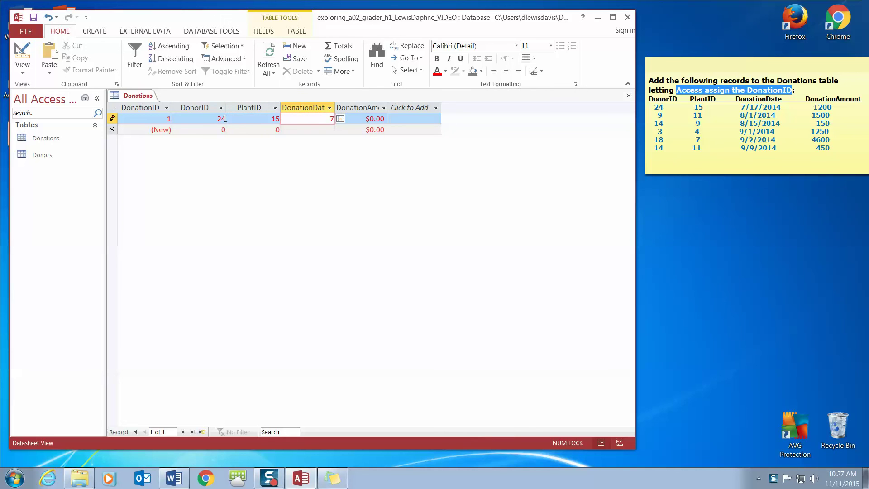
pyautogui.write('7/17/2014')
pyautogui.press('Tab')
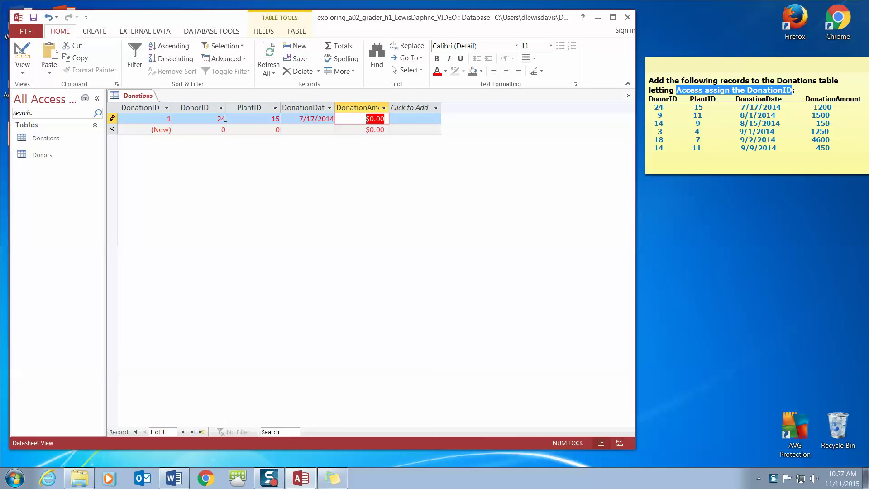
pyautogui.write('1200')
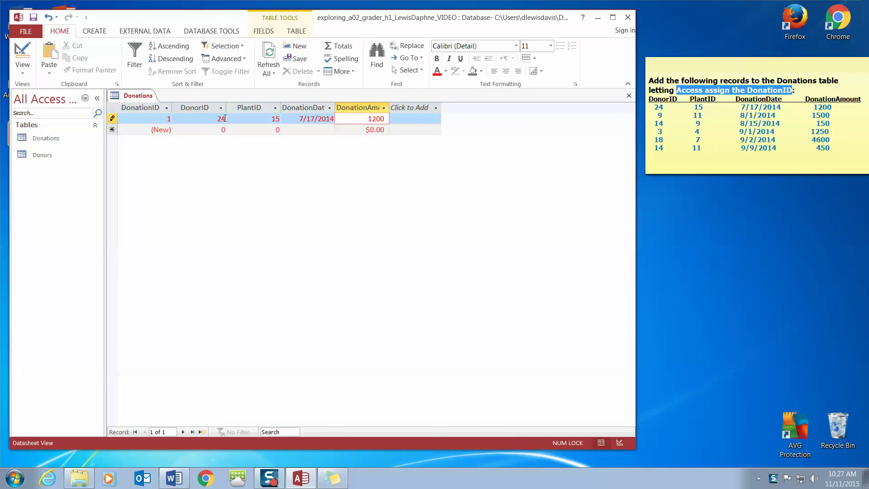
pyautogui.press('Tab')
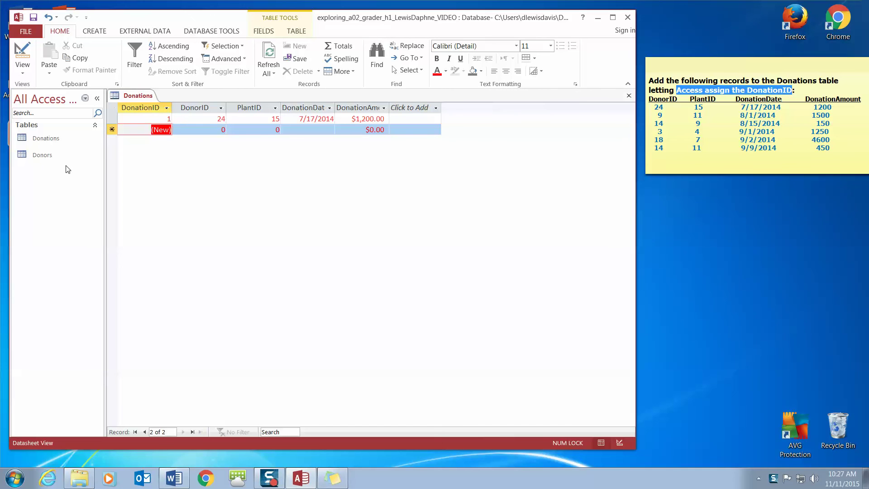
pyautogui.press('Tab')
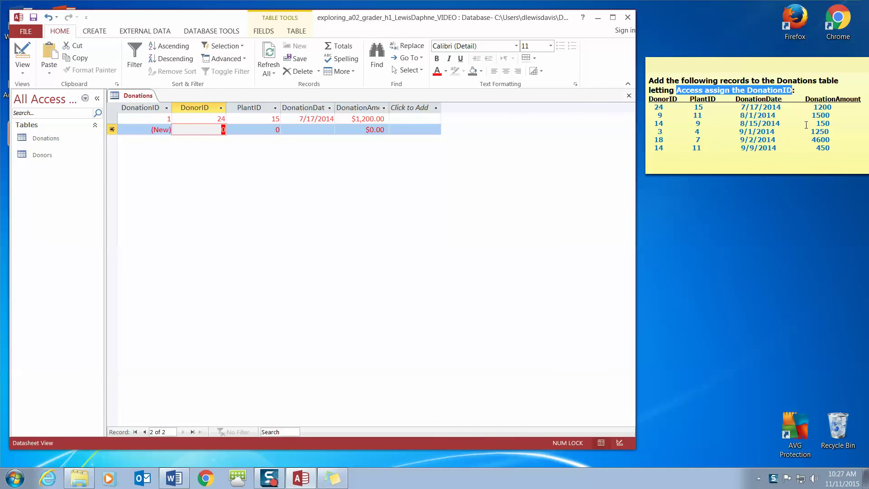
# Enter the second donation: DonorID 9, PlantID 11, 8/1/2014, $1,500.
pyautogui.click(658, 111)
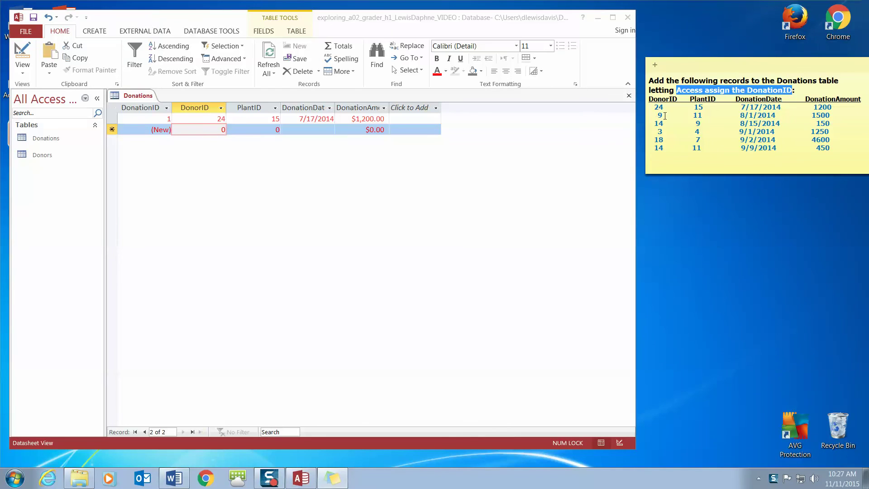
pyautogui.moveTo(838, 113); pyautogui.dragTo(656, 120)
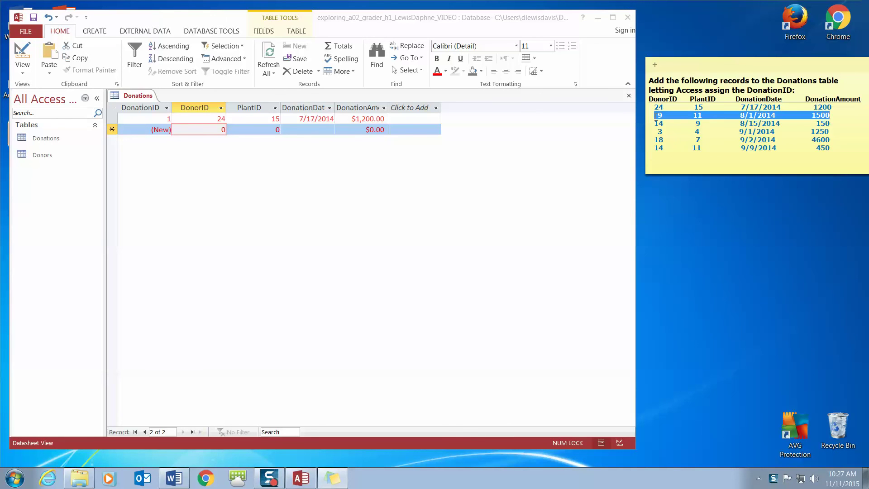
pyautogui.click(220, 132)
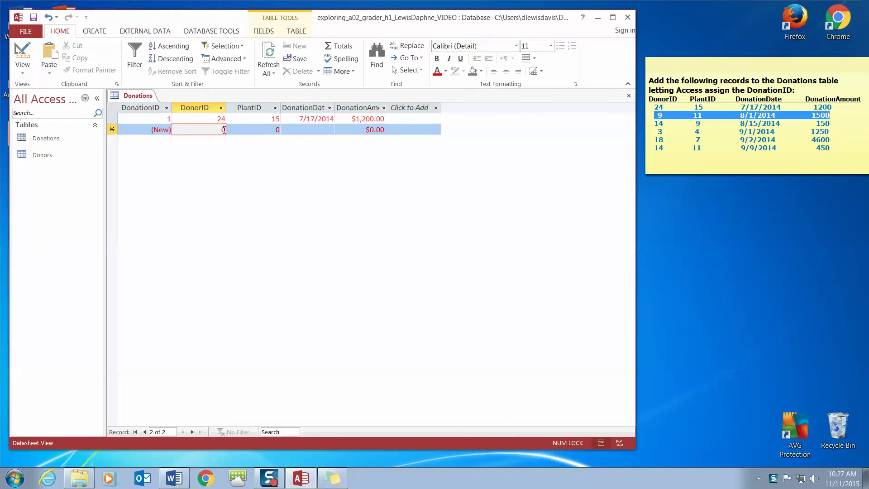
pyautogui.write('9')
pyautogui.press('Tab')
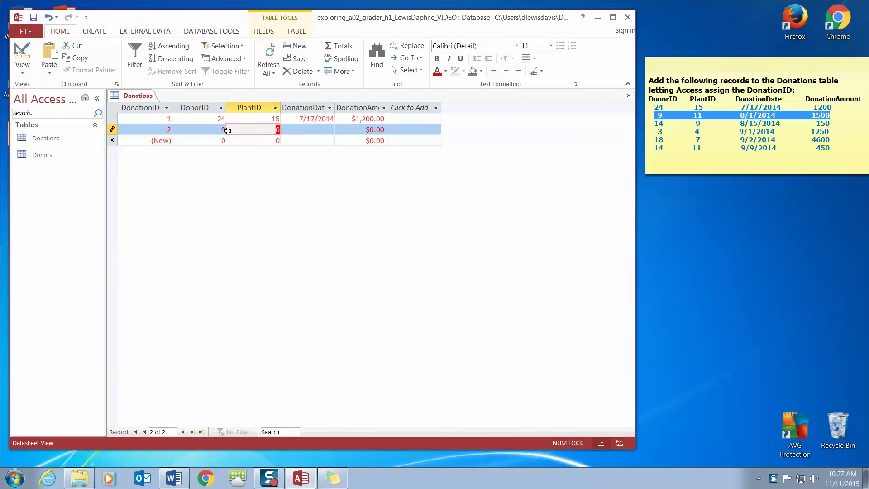
pyautogui.write('11')
pyautogui.press('Tab')
pyautogui.write('8/1/2014')
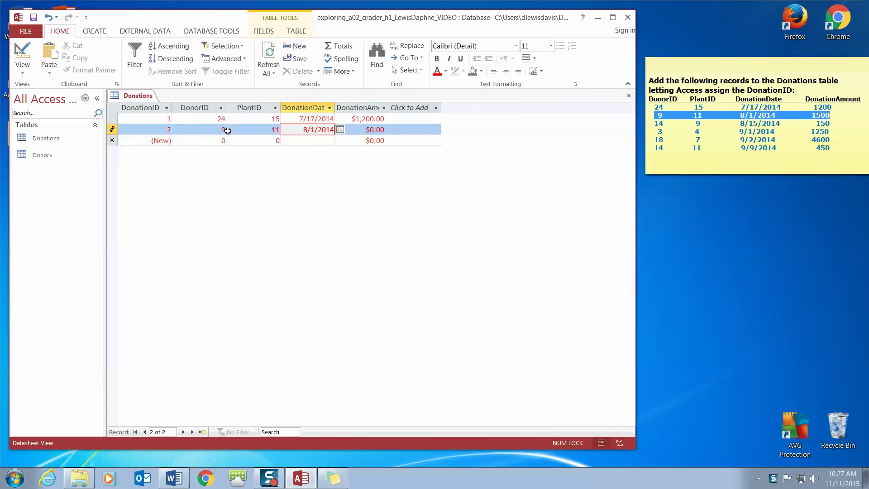
pyautogui.press('Tab')
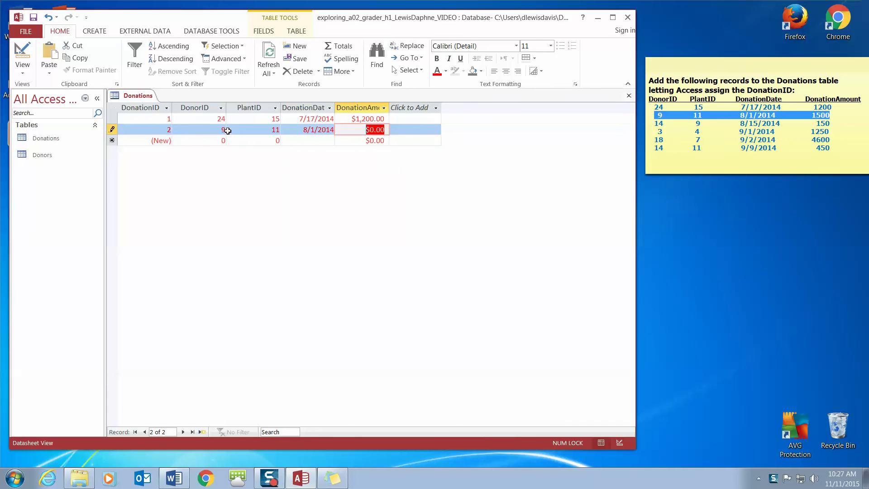
pyautogui.write('1500')
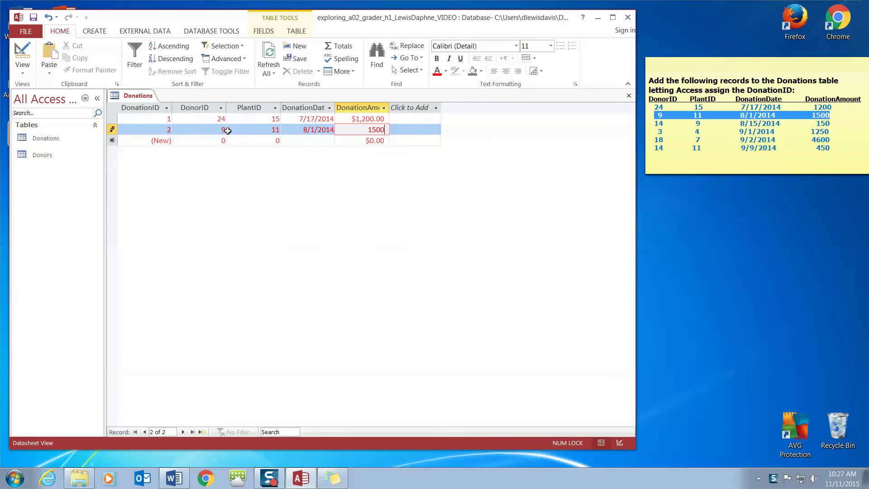
pyautogui.press('Tab')
# Enter the third donation: DonorID 14, PlantID 9, 8/15/2014, $150.
pyautogui.press('Tab')
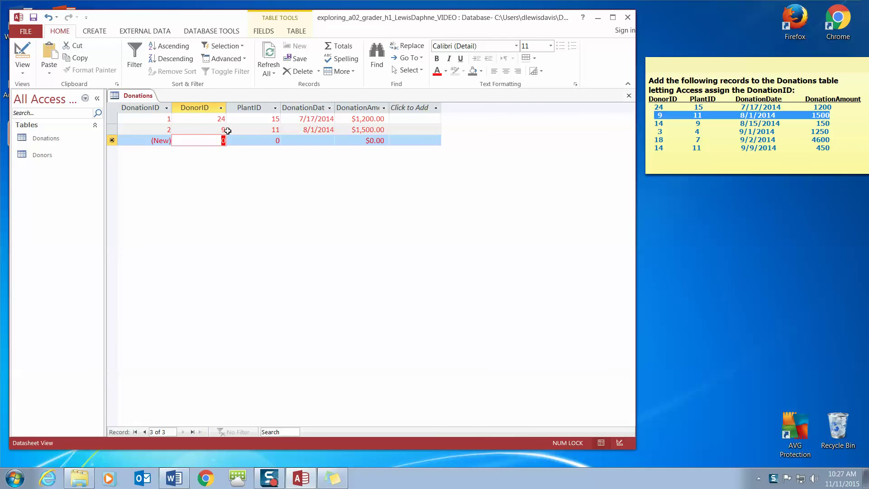
pyautogui.write('14')
pyautogui.press('Tab')
pyautogui.write('9')
pyautogui.press('Tab')
pyautogui.write('8/15/2014')
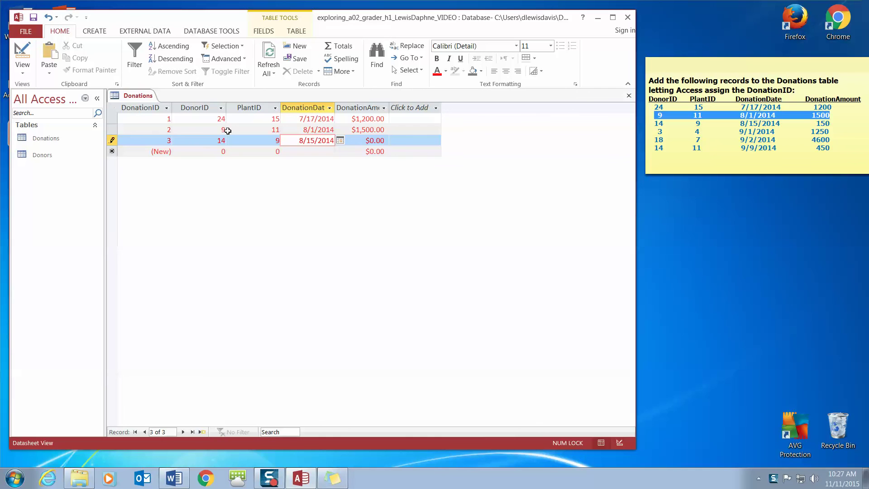
pyautogui.press('Tab')
pyautogui.write('150')
pyautogui.press('Tab')
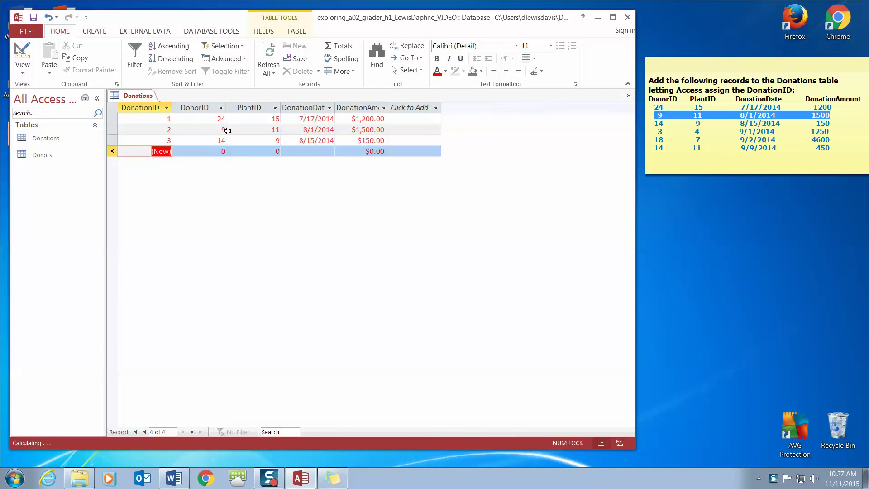
pyautogui.press('Tab')
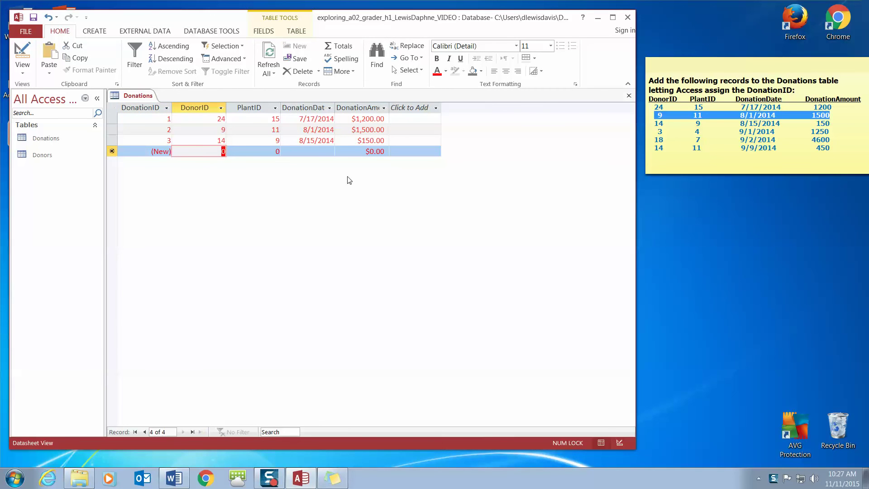
pyautogui.click(681, 125)
pyautogui.moveTo(658, 132); pyautogui.dragTo(831, 131)
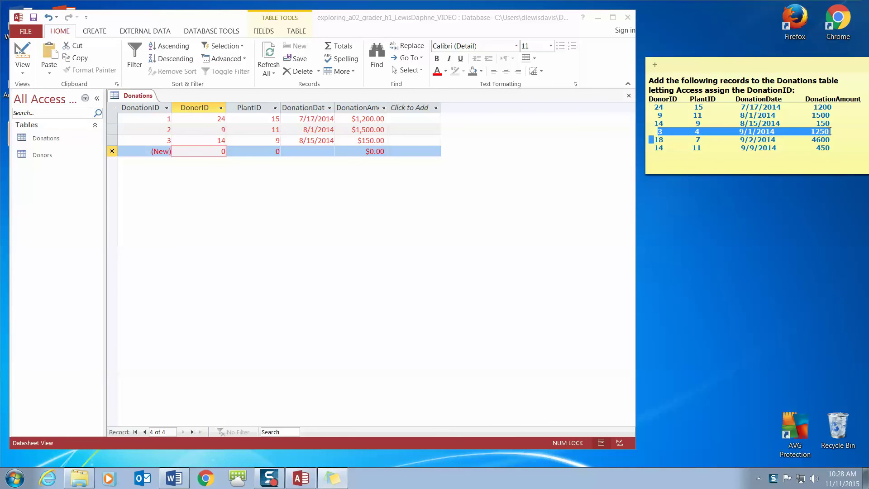
# Enter the fourth donation: DonorID 3, PlantID 4, 9/1/2014, $1,250.
pyautogui.click(212, 151)
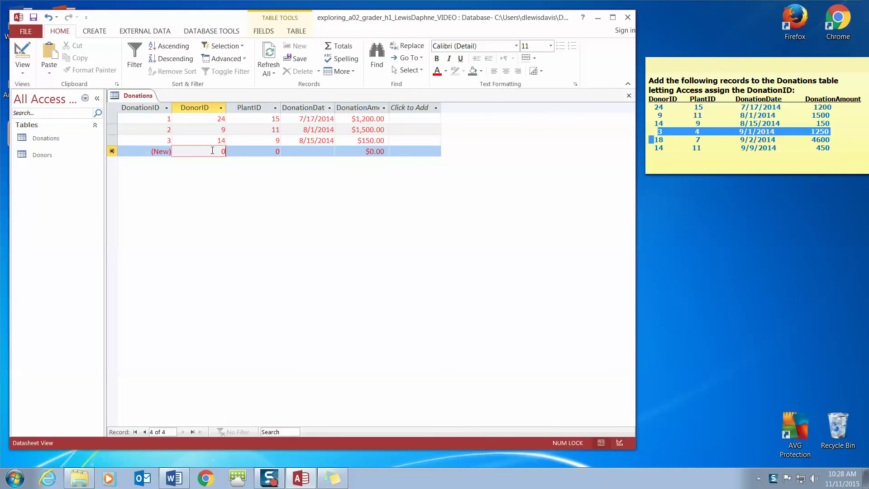
pyautogui.press('Delete')
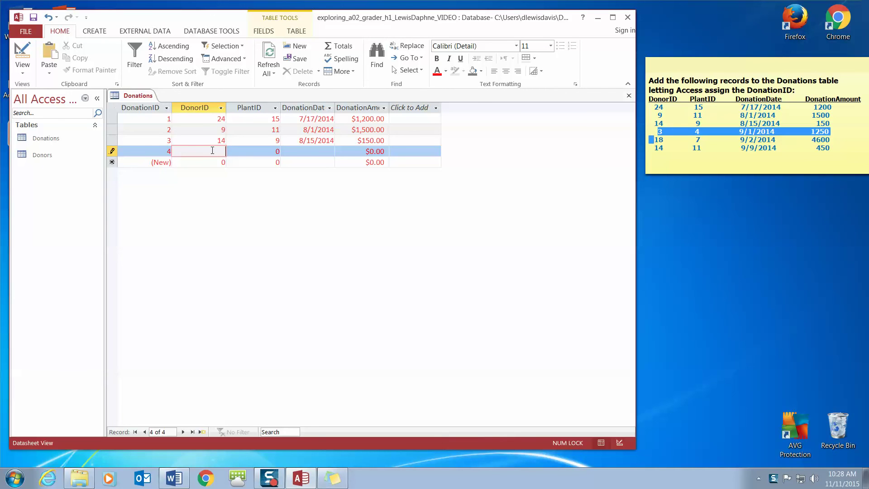
pyautogui.write('3')
pyautogui.press('Tab')
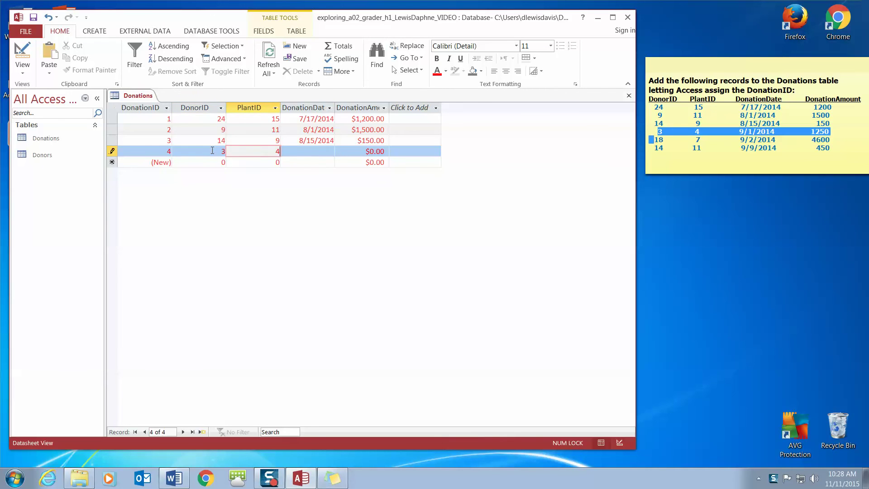
pyautogui.write('4')
pyautogui.press('Tab')
pyautogui.write('9/1/2014')
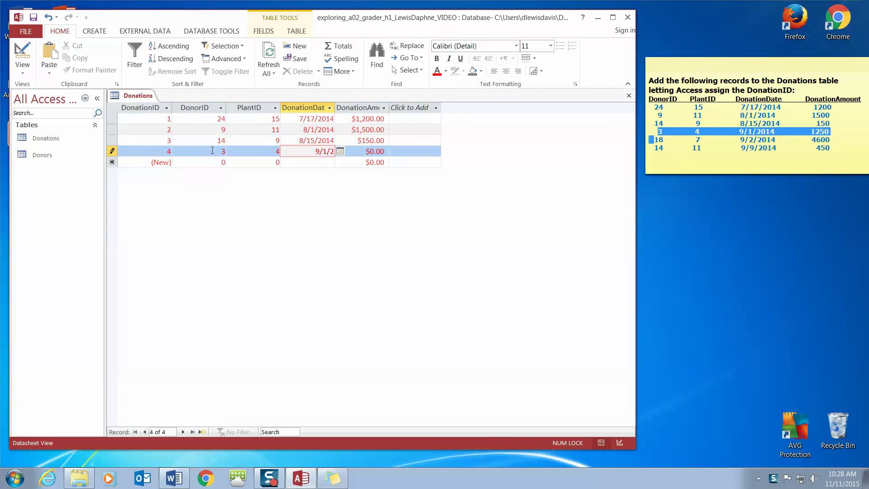
pyautogui.press('Tab')
pyautogui.write('1250')
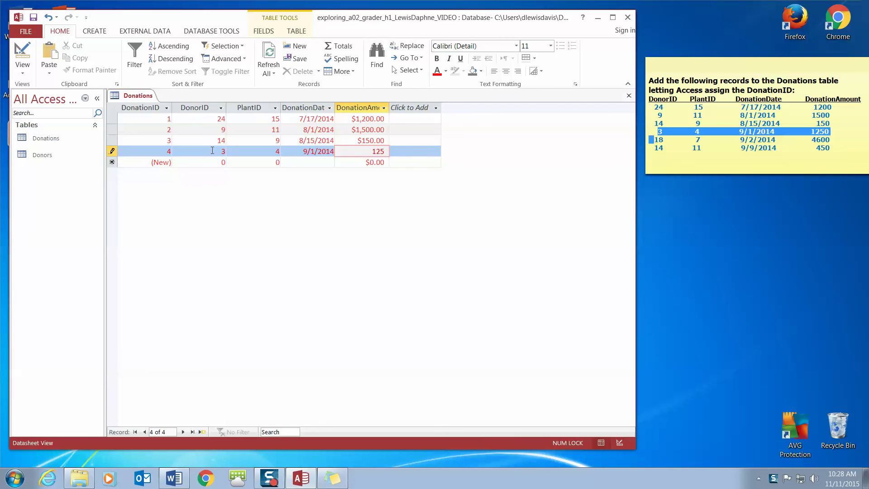
pyautogui.press('Tab')
pyautogui.press('Tab')
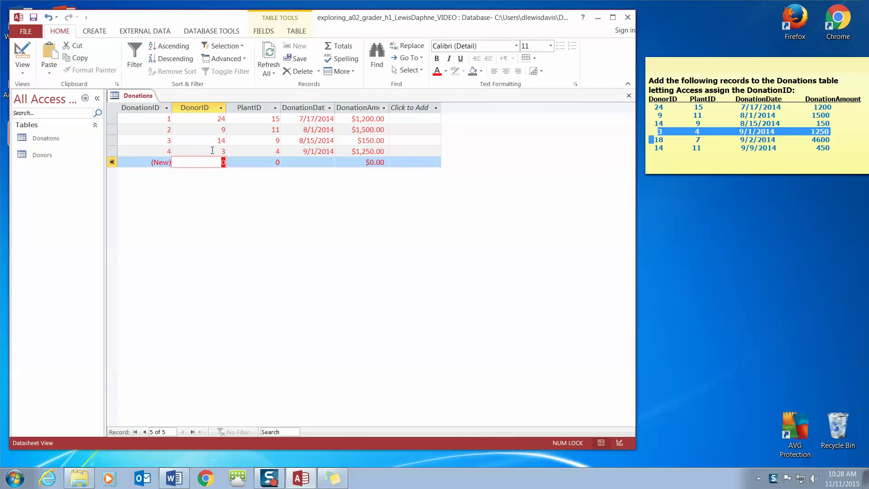
# Enter the fifth donation: DonorID 18, PlantID 7, 9/2/2014, $4,600.
pyautogui.click(673, 148)
pyautogui.moveTo(656, 139); pyautogui.dragTo(840, 139)
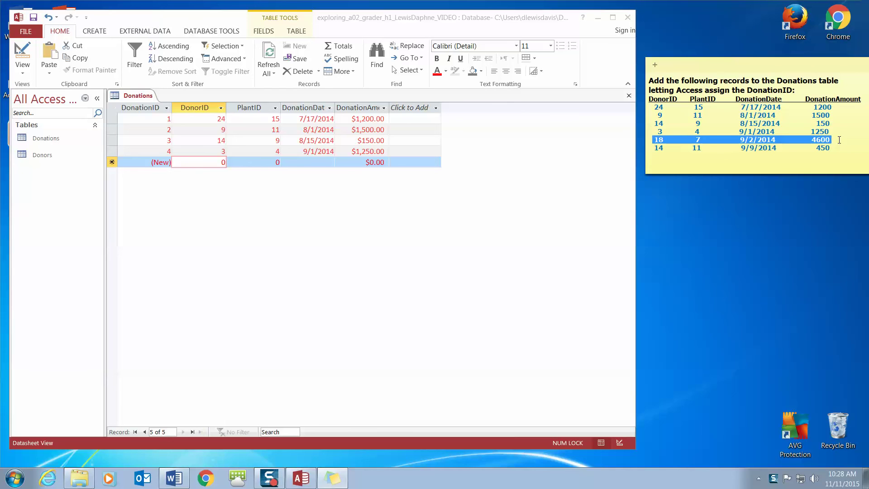
pyautogui.click(221, 163)
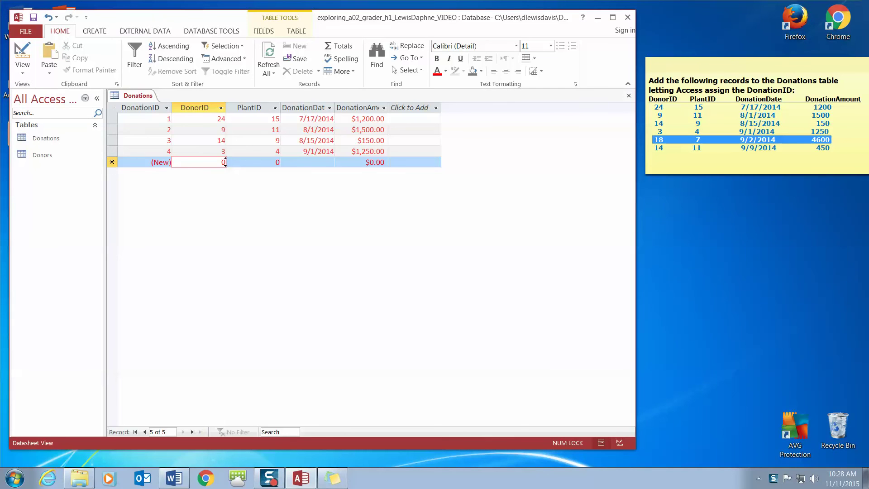
pyautogui.press('BackSpace')
pyautogui.write('1')
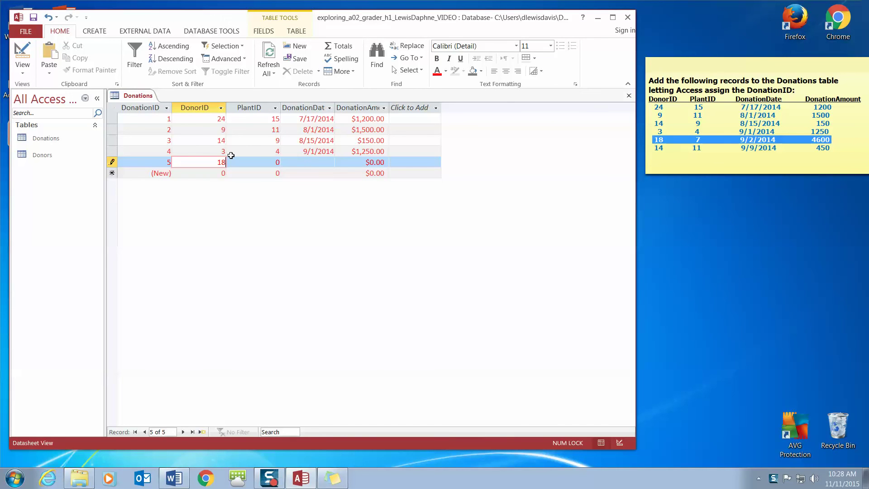
pyautogui.write('8')
pyautogui.press('Tab')
pyautogui.write('7')
pyautogui.press('Tab')
pyautogui.write('9/2/2014')
pyautogui.press('Tab')
pyautogui.write('4,600')
pyautogui.press('Tab')
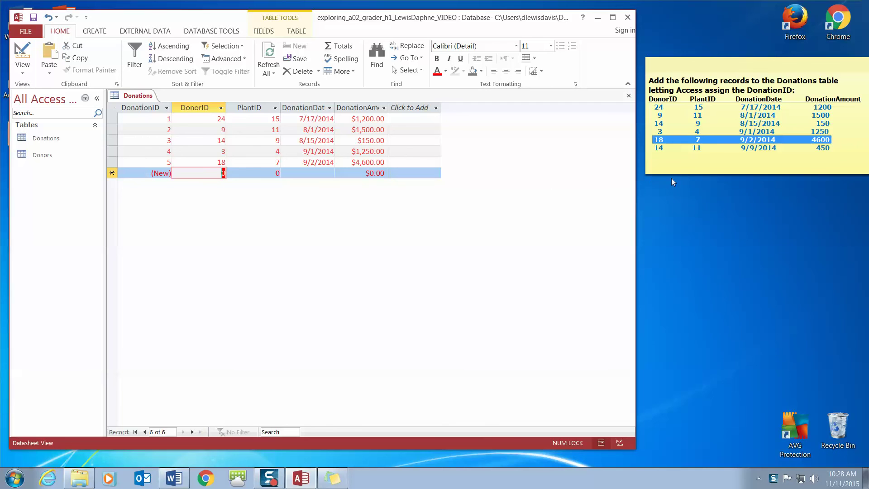
# Enter the sixth donation: PlantID 11, dated 9/9/2014, for $450.
pyautogui.click(682, 161)
pyautogui.moveTo(654, 148); pyautogui.dragTo(807, 155)
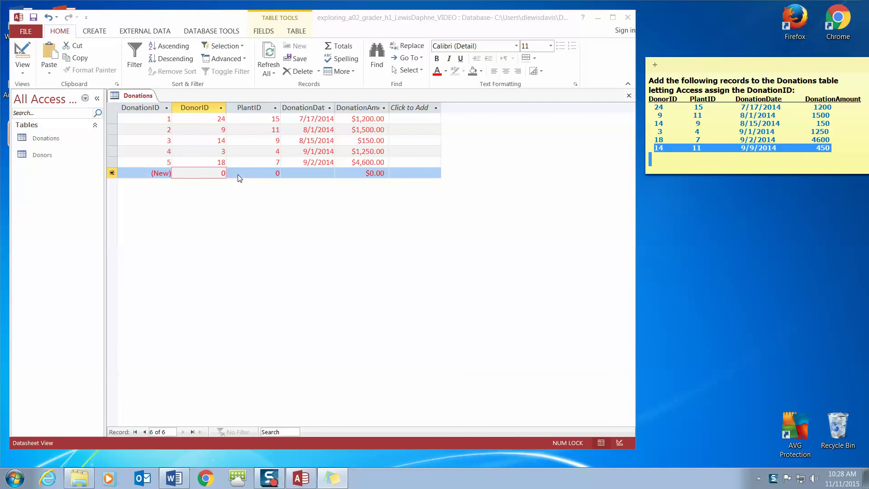
pyautogui.click(226, 173)
pyautogui.click(226, 173)
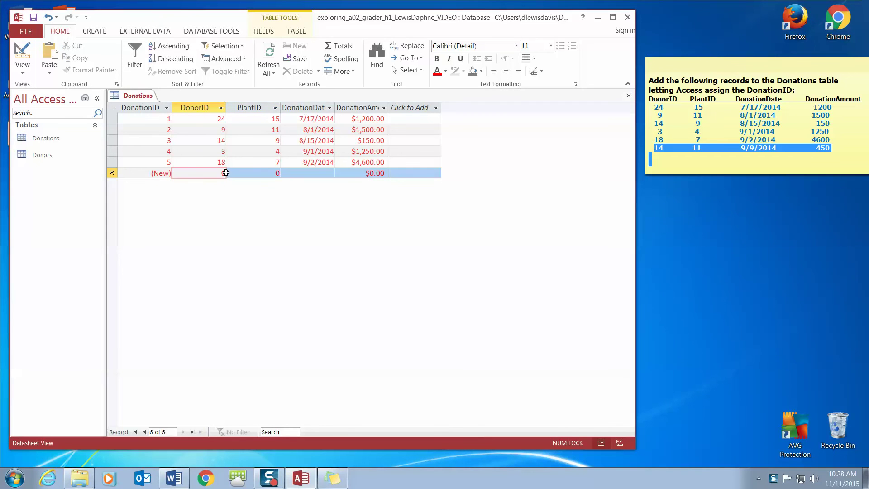
pyautogui.press('BackSpace')
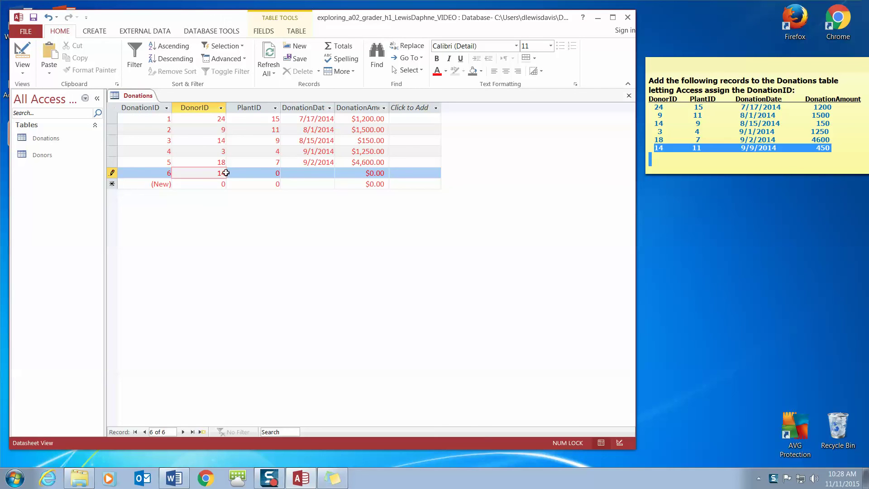
pyautogui.press('Tab')
pyautogui.write('11')
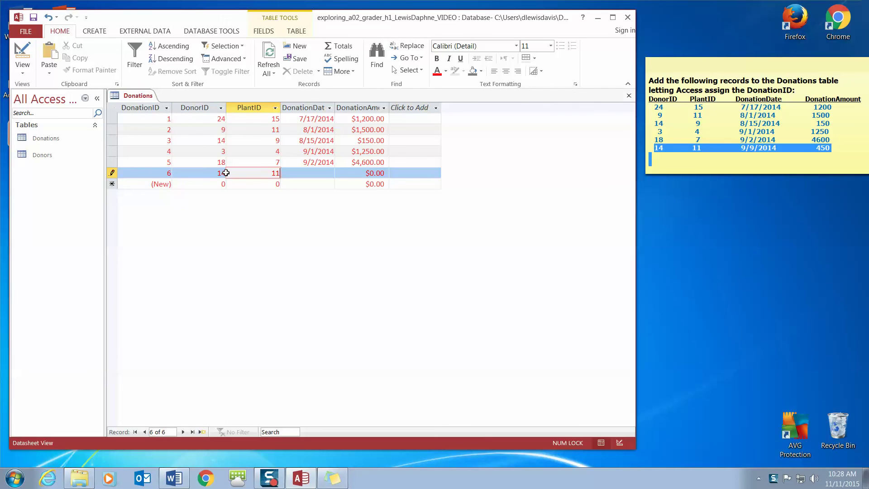
pyautogui.press('Tab')
pyautogui.write('9/92014')
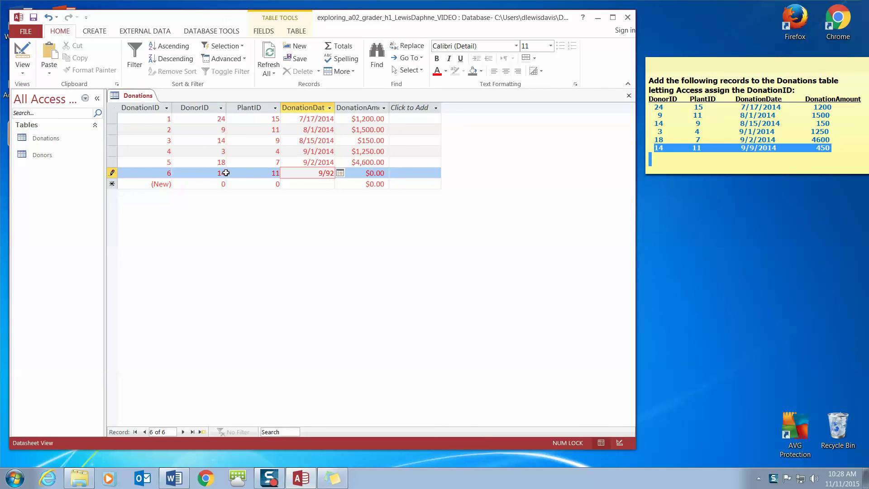
pyautogui.press('BackSpace')
pyautogui.press('BackSpace')
pyautogui.press('BackSpace')
pyautogui.press('BackSpace')
pyautogui.write('/2014')
pyautogui.press('Tab')
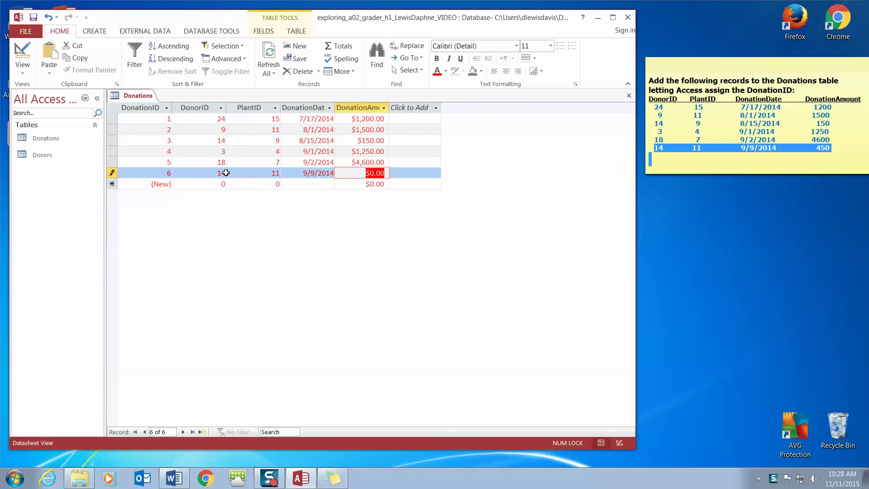
pyautogui.write('450')
pyautogui.press('Tab')
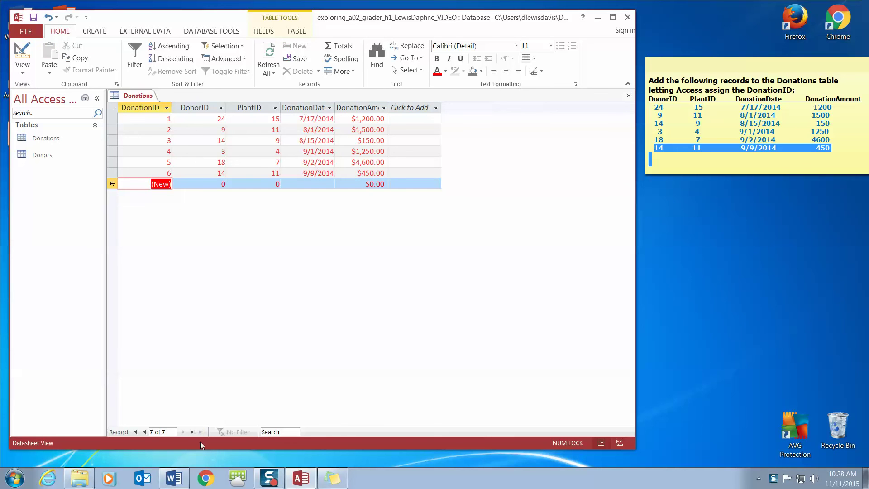
pyautogui.click(266, 482)
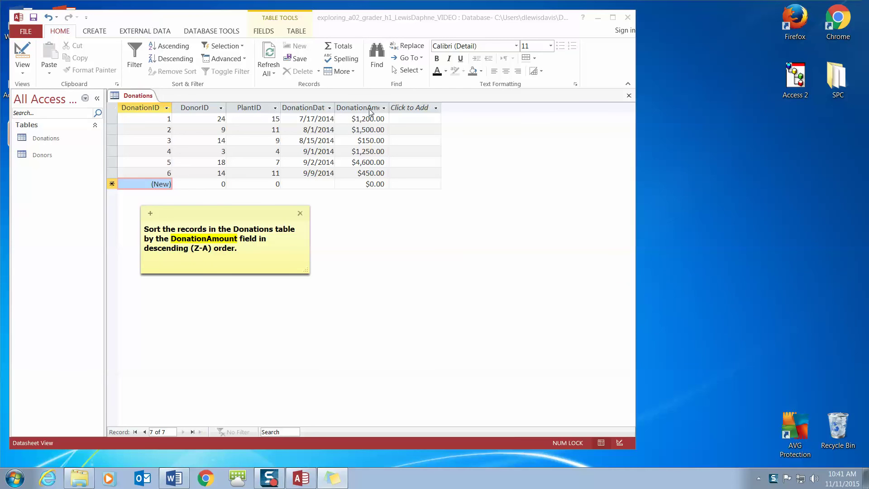
# Sort the Donations datasheet descending on DonationAmount so $4,600.00 comes first.
pyautogui.moveTo(229, 218); pyautogui.dragTo(734, 120)
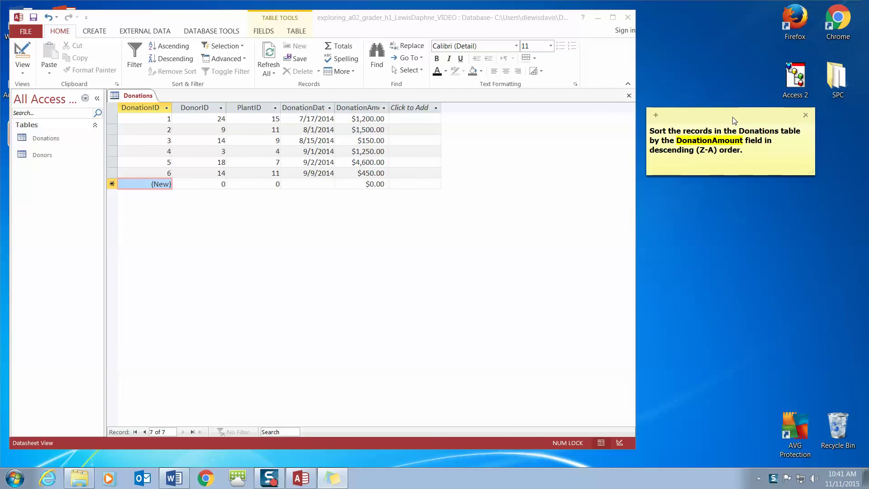
pyautogui.click(350, 119)
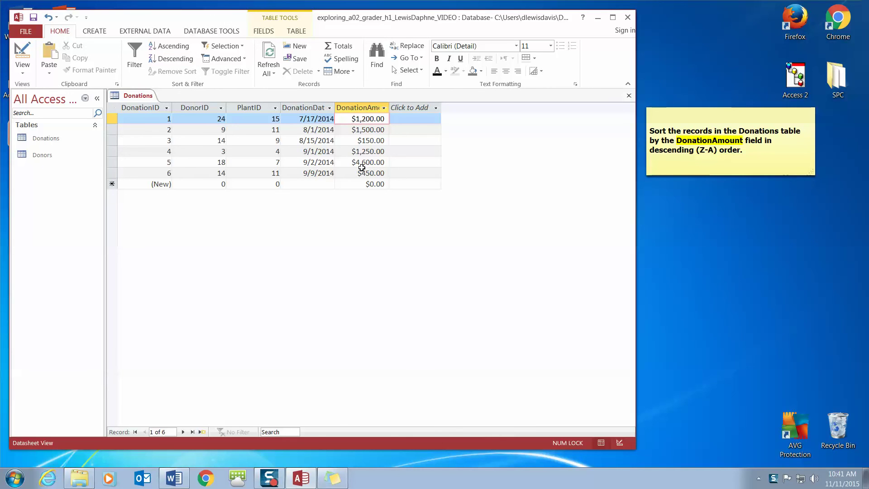
pyautogui.click(168, 64)
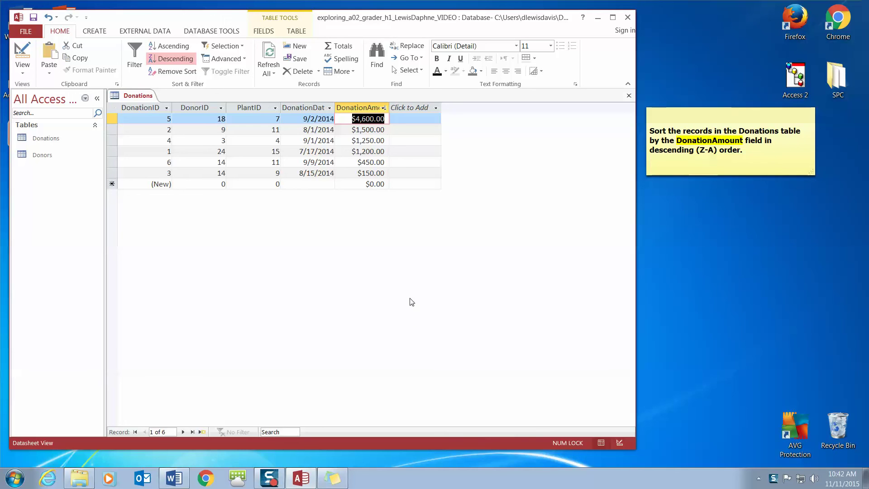
pyautogui.click(270, 479)
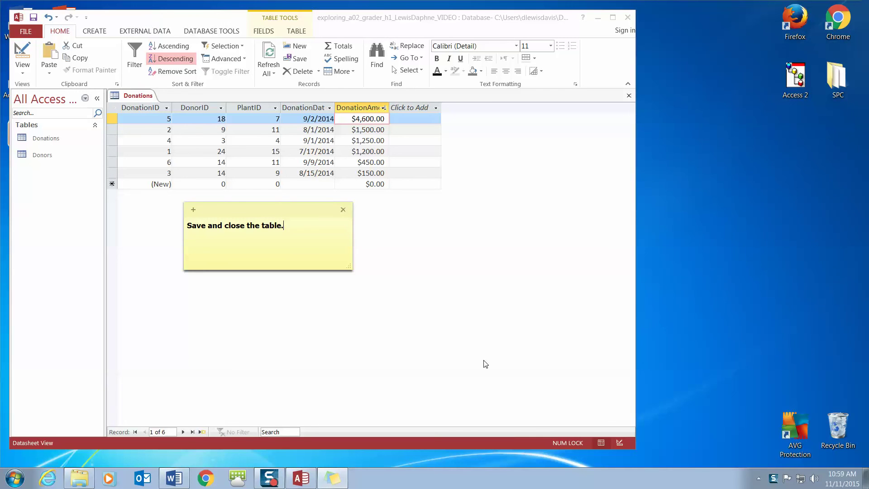
# Save the Donations table from its tab menu, then close it.
pyautogui.rightClick(137, 98)
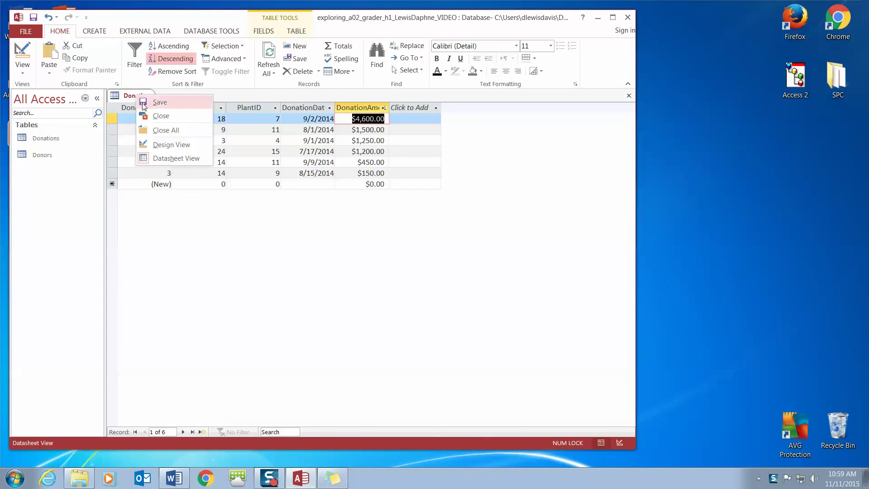
pyautogui.click(142, 103)
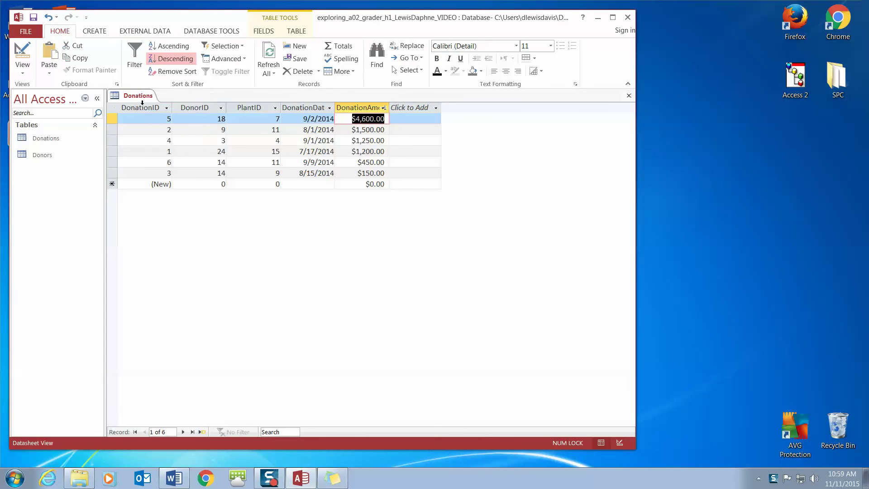
pyautogui.click(630, 96)
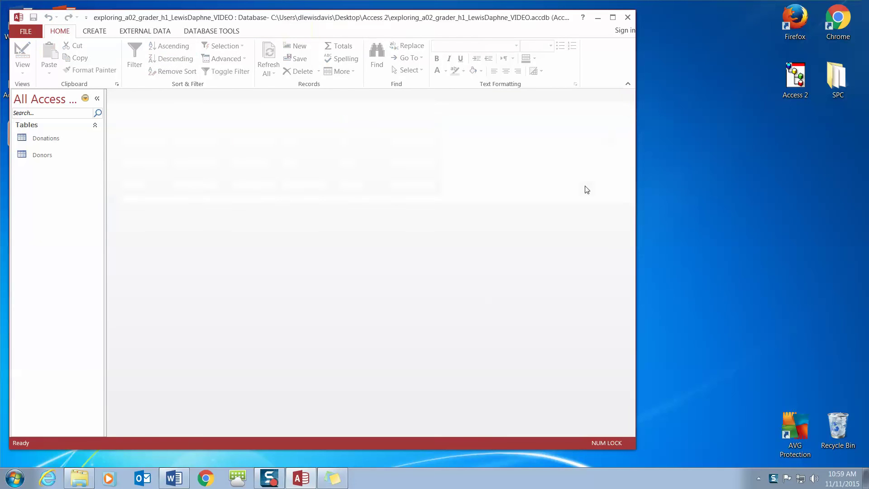